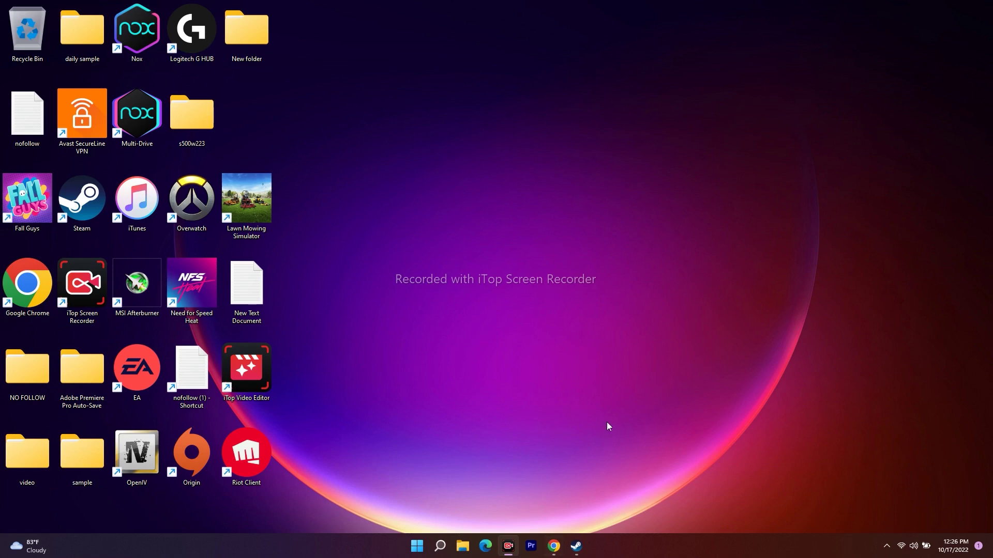
Step: Bring Chrome forward on the GeForce Drivers tab and decline its push notification request
click(553, 546)
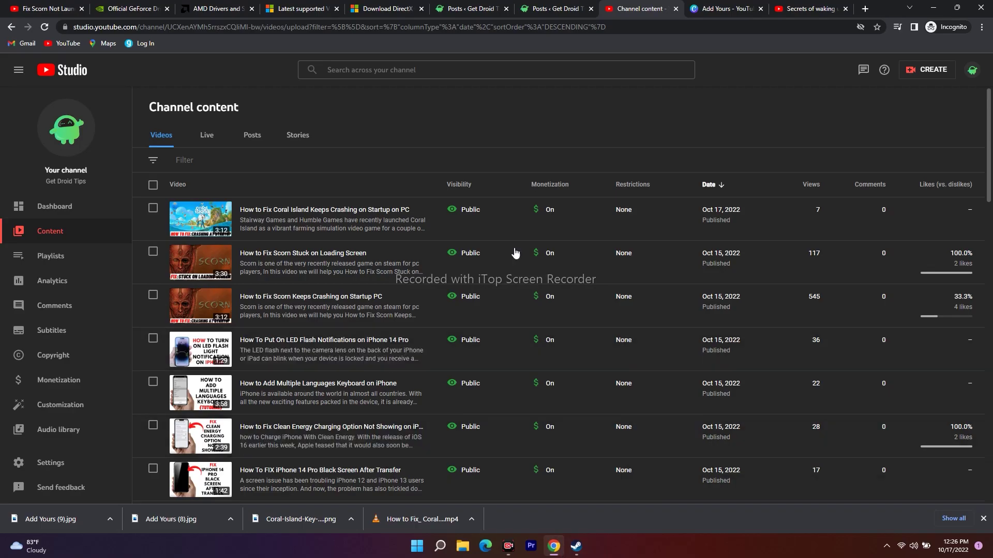
click(124, 9)
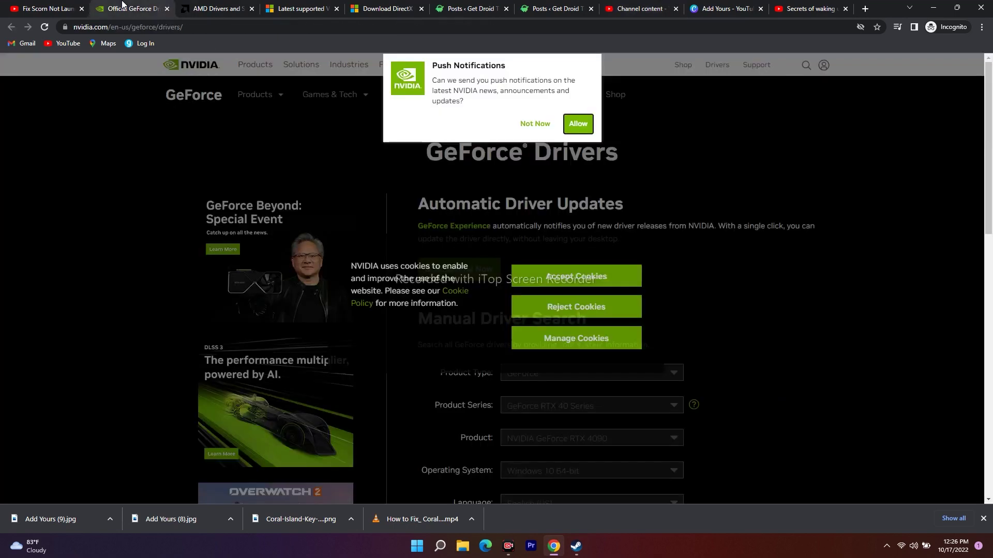
click(537, 124)
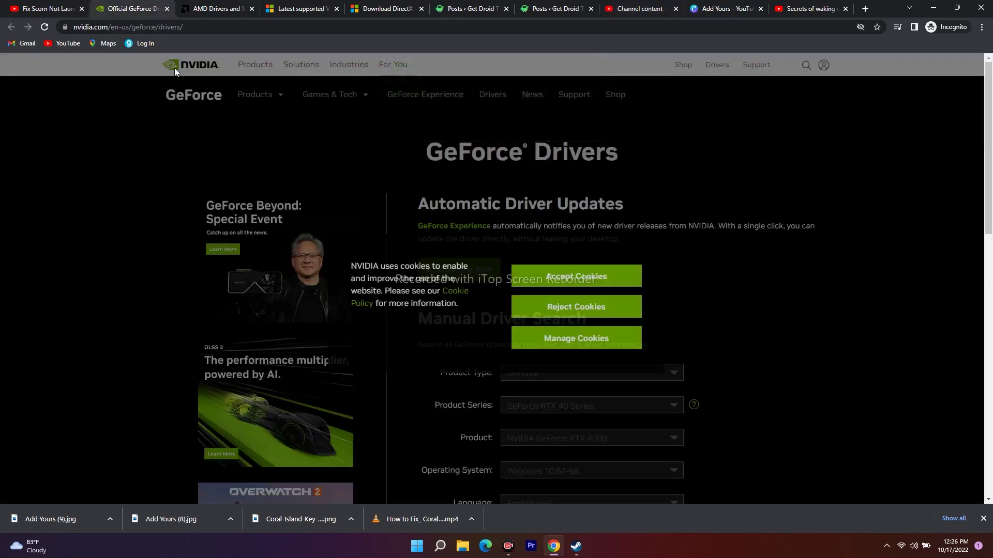
Step: Accept cookies on the GeForce Drivers page so the Manual Driver Search form is clear
click(235, 7)
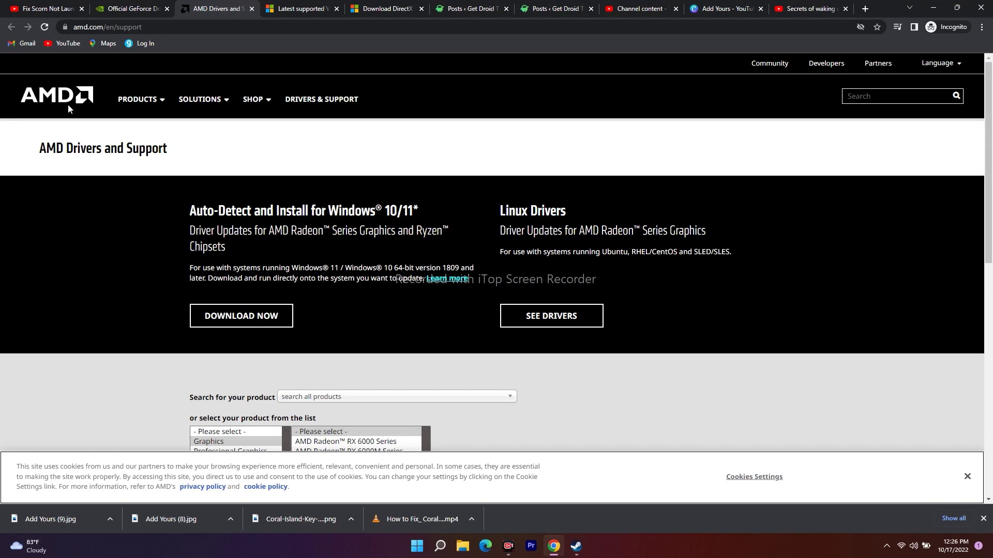
click(103, 5)
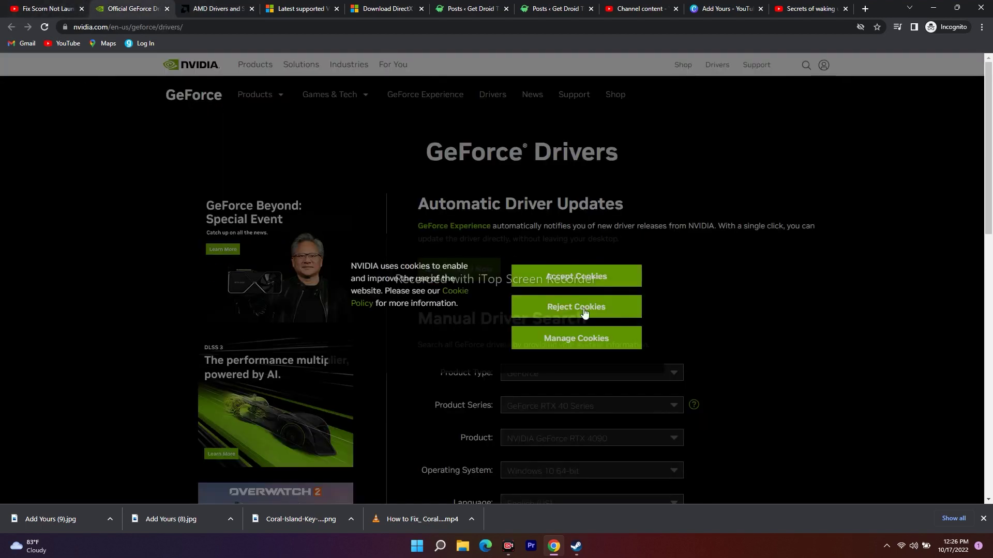
scroll(891, 226, down, 4)
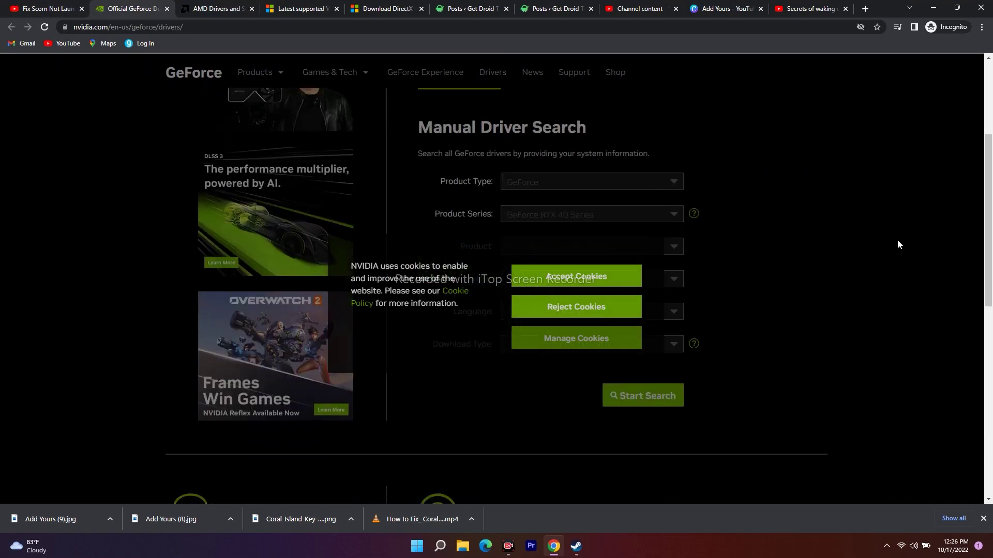
scroll(898, 249, up, 1)
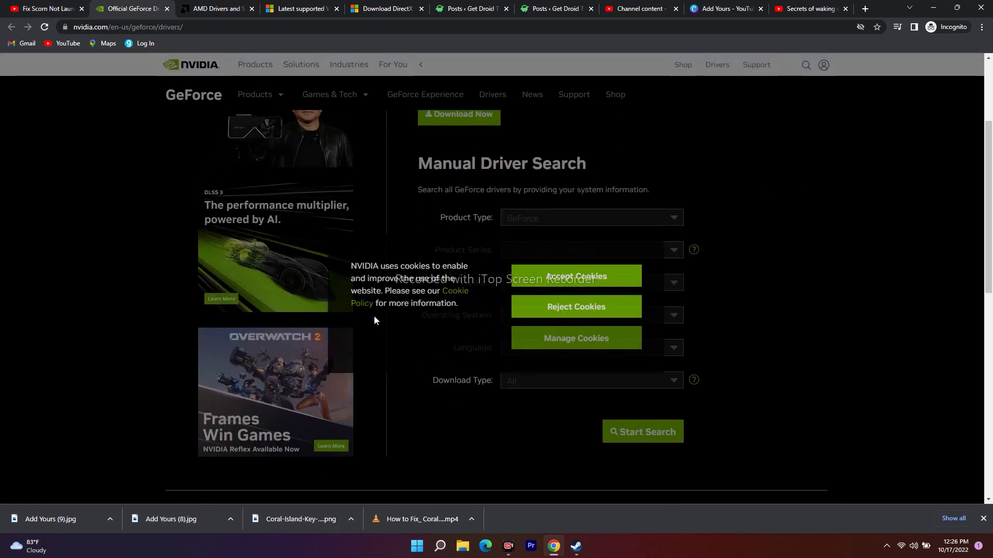
click(620, 276)
scroll(564, 222, down, 3)
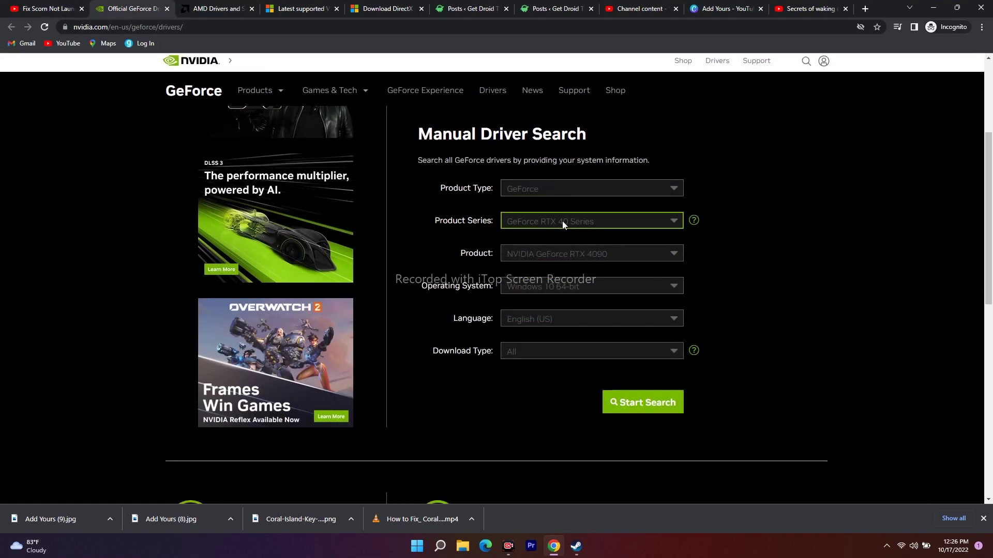
scroll(768, 309, up, 6)
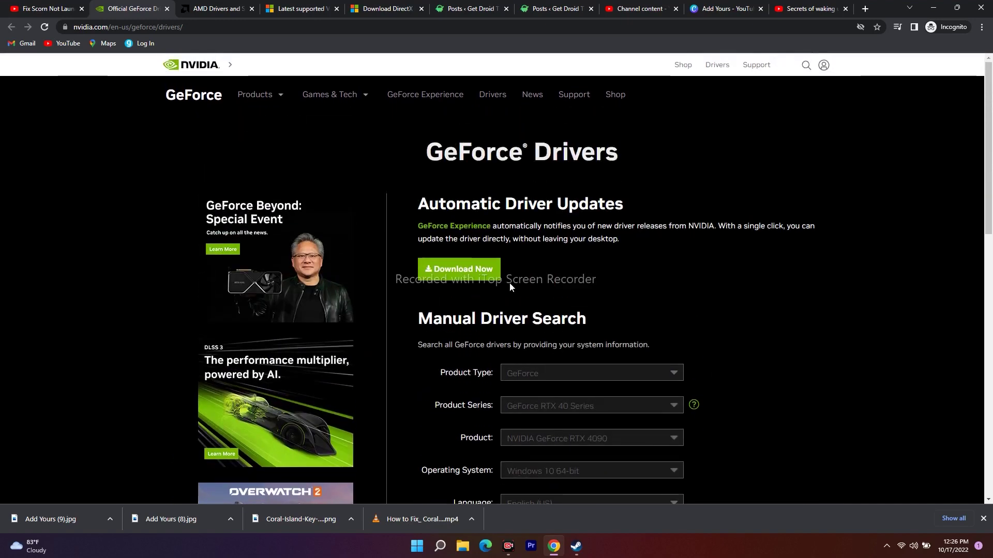
Step: Browse the Radeon series under AMD's Graphics products, then minimize Chrome
click(225, 5)
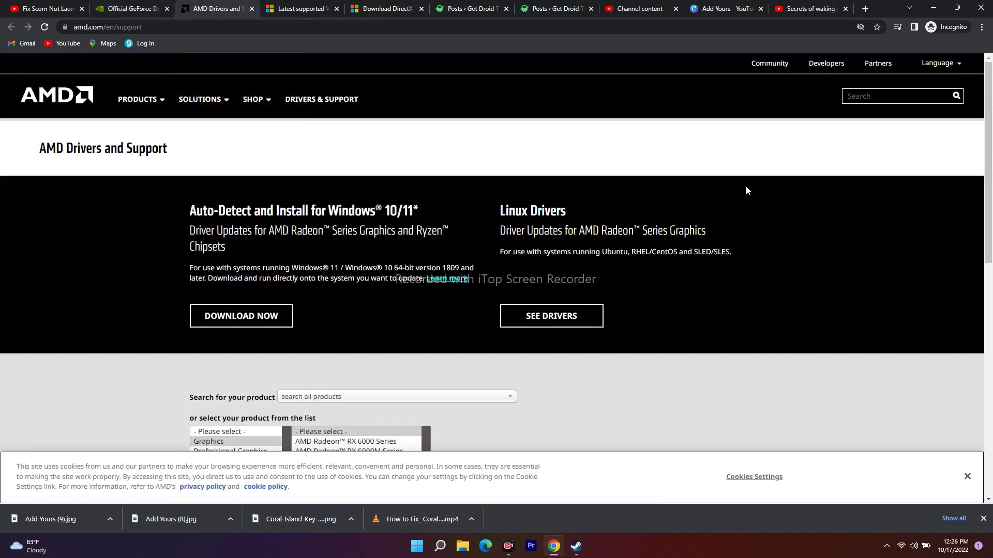
scroll(899, 218, down, 5)
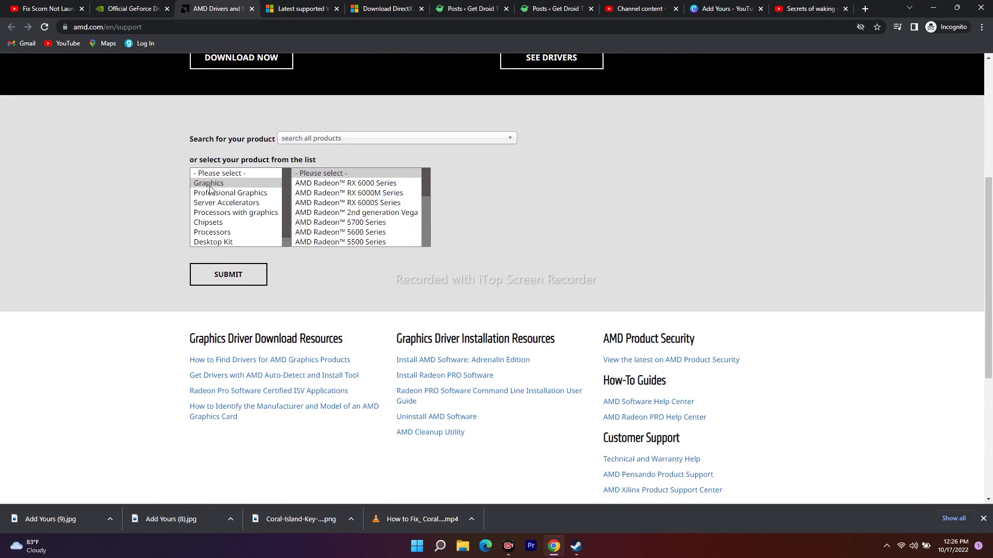
click(210, 185)
click(423, 196)
scroll(425, 198, down, 4)
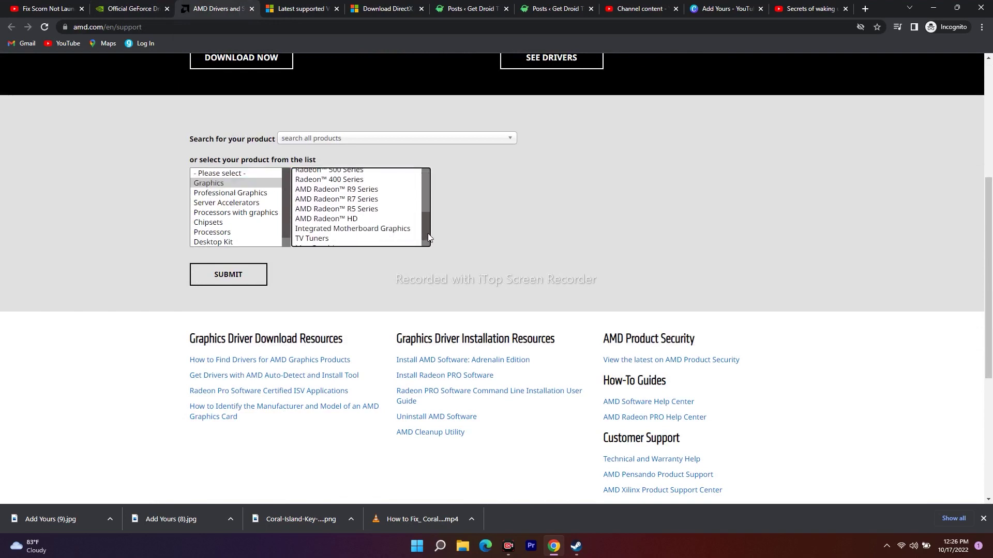
scroll(308, 204, up, 4)
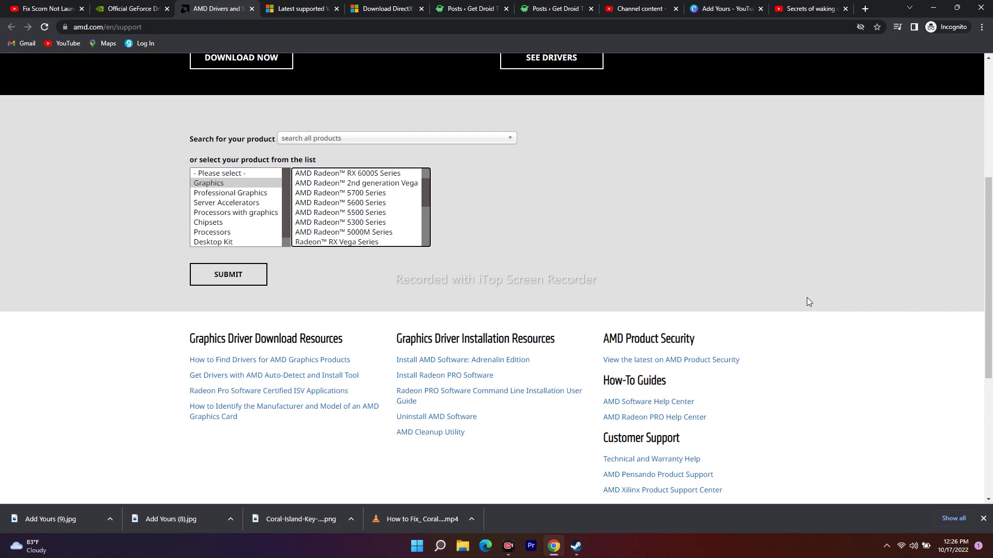
click(936, 6)
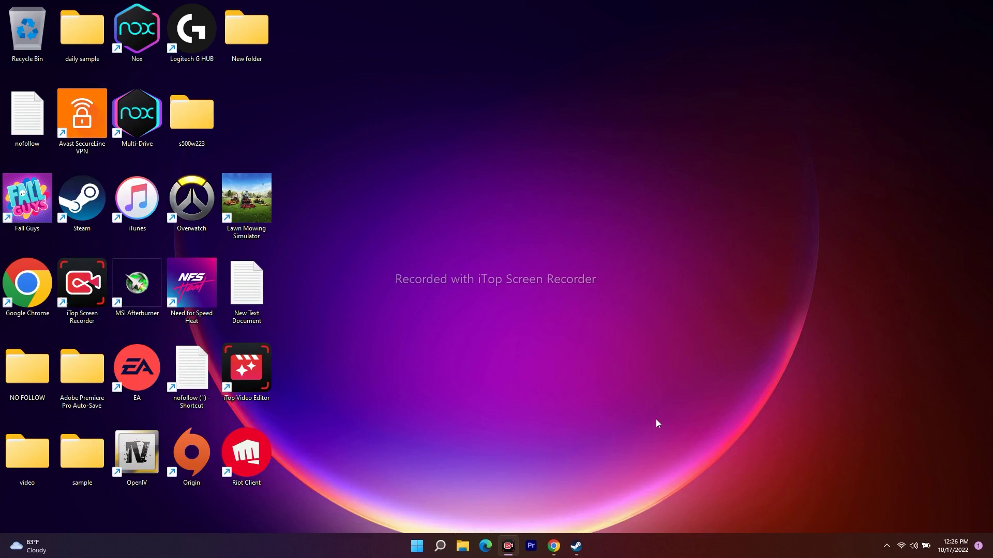
Step: Open Forza Horizon 5's properties from the maximized Steam library
click(576, 546)
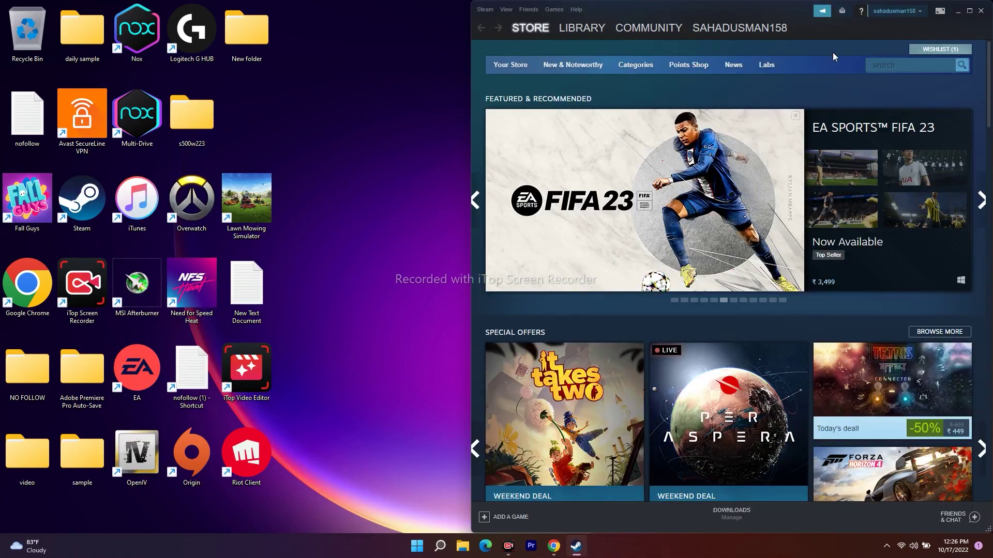
click(970, 11)
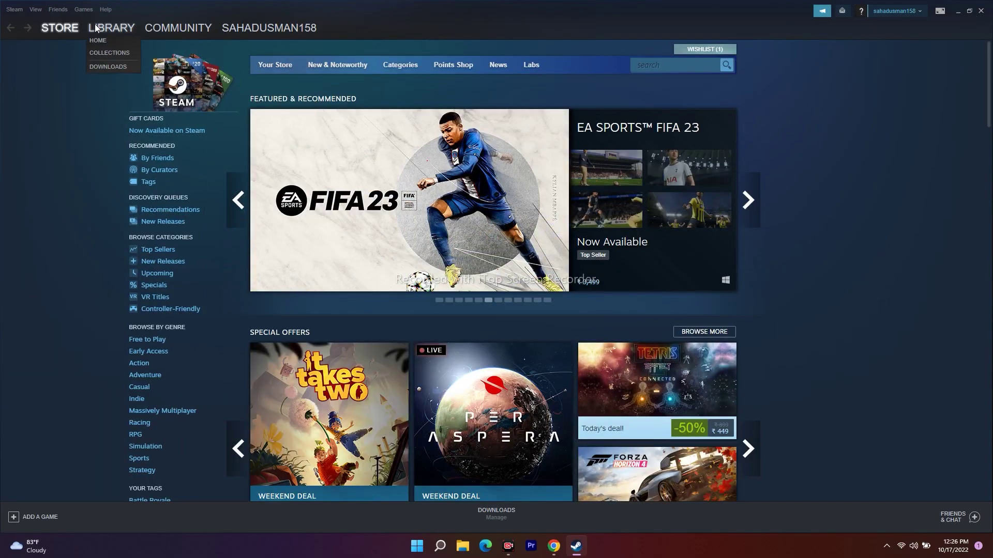
click(111, 28)
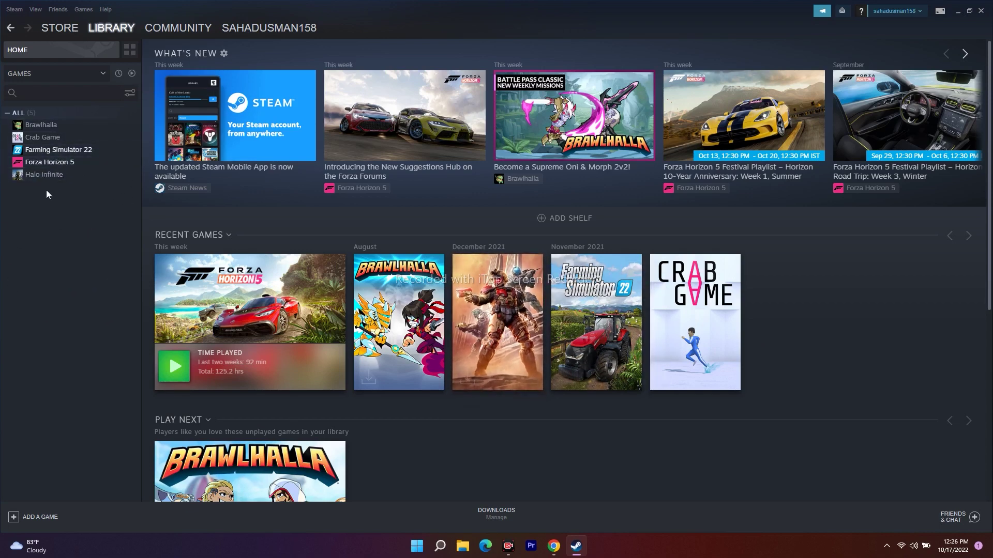
right_click(64, 165)
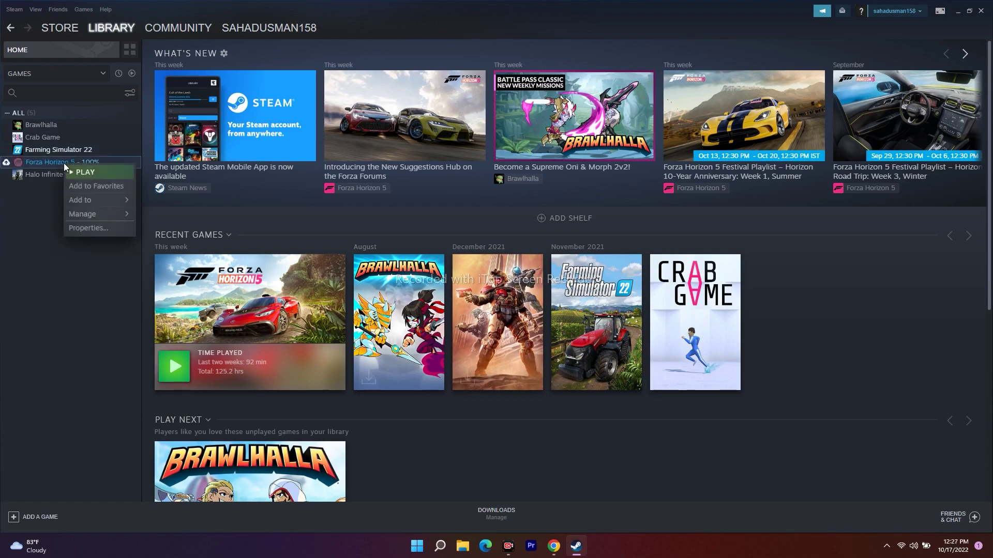
click(100, 229)
Step: Enter -dx12 as the launch option, delete it again, close properties and minimize Steam
drag(551, 150, 409, 136)
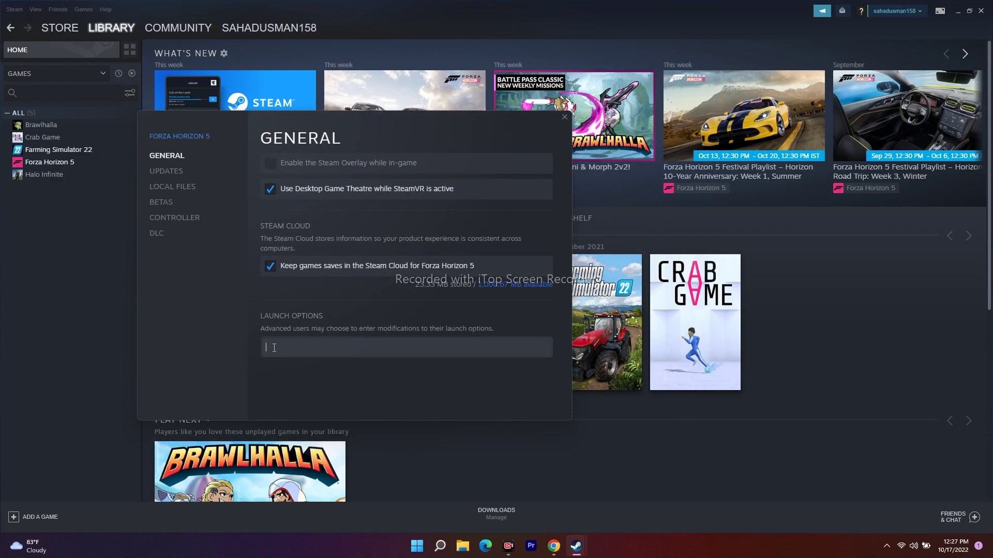
text(-dx11)
key(BackSpace)
text(2)
click(211, 344)
drag(297, 339, 248, 344)
key(BackSpace)
click(564, 117)
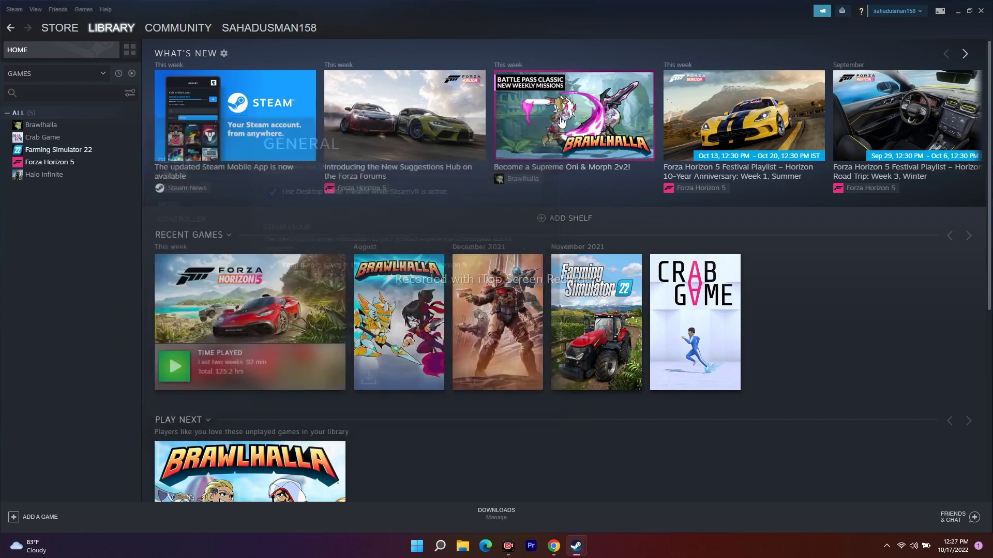
click(957, 11)
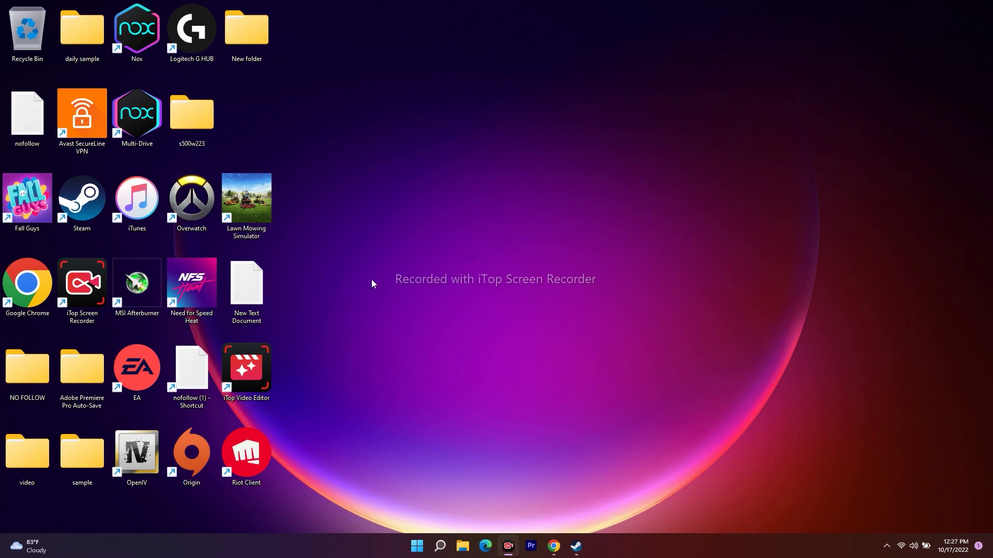
Step: View the Lawn Mowing Simulator desktop shortcut's properties and close them
right_click(259, 221)
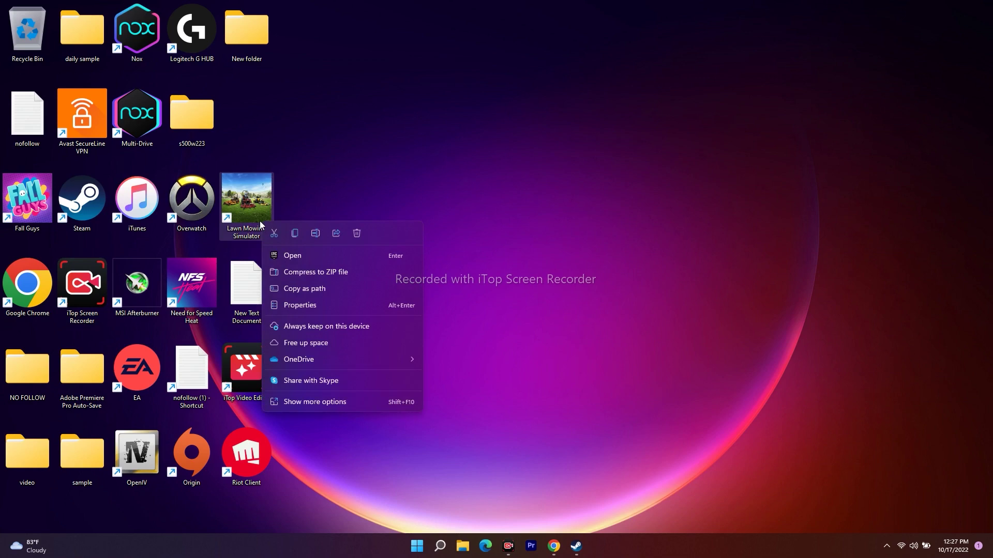
click(299, 402)
click(334, 397)
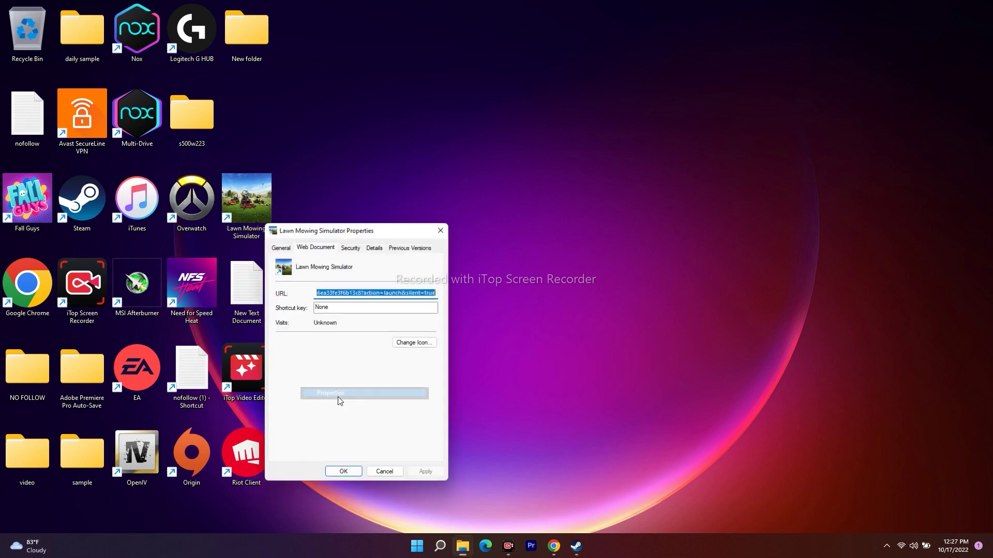
click(442, 229)
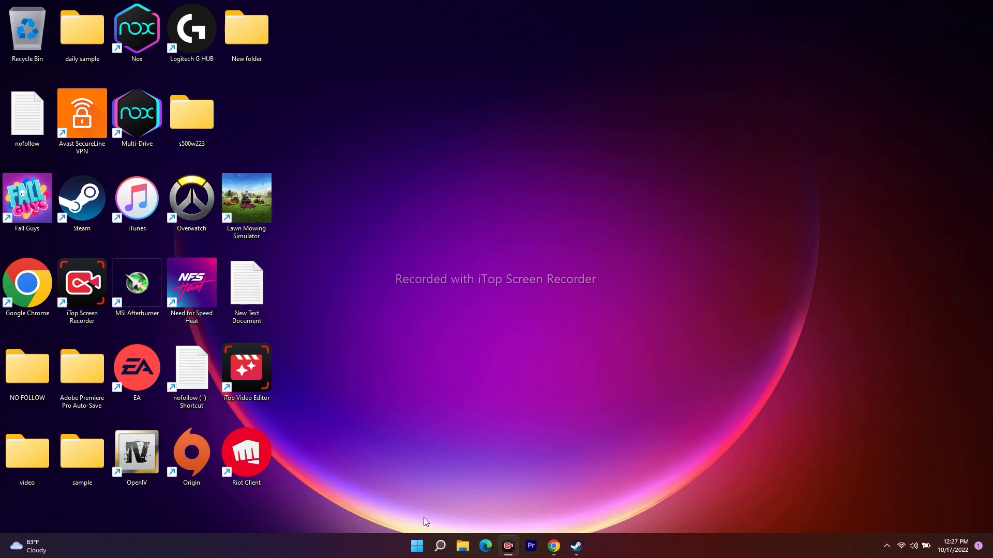
Step: Search 'for' and open the file location of the Forza Horizon 5 result
click(440, 546)
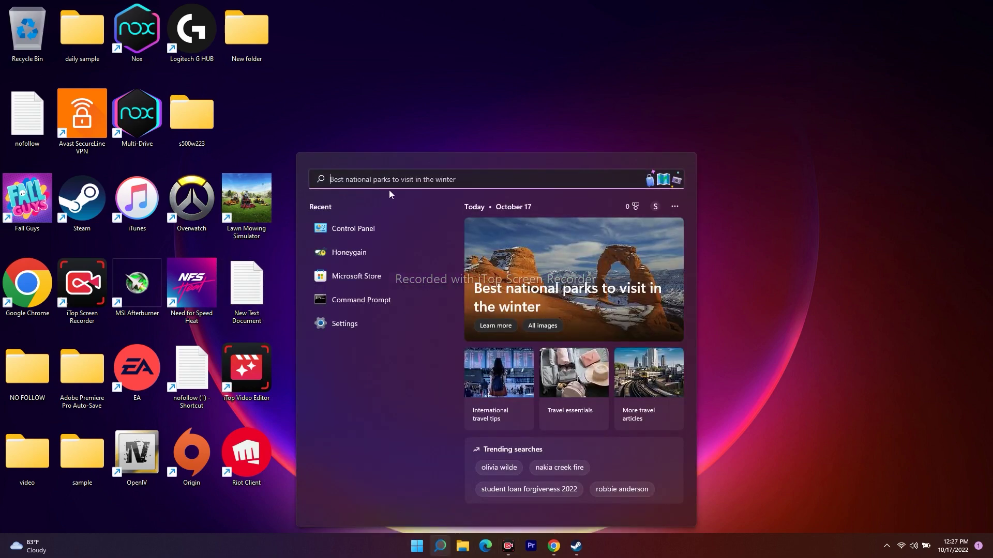
text(for)
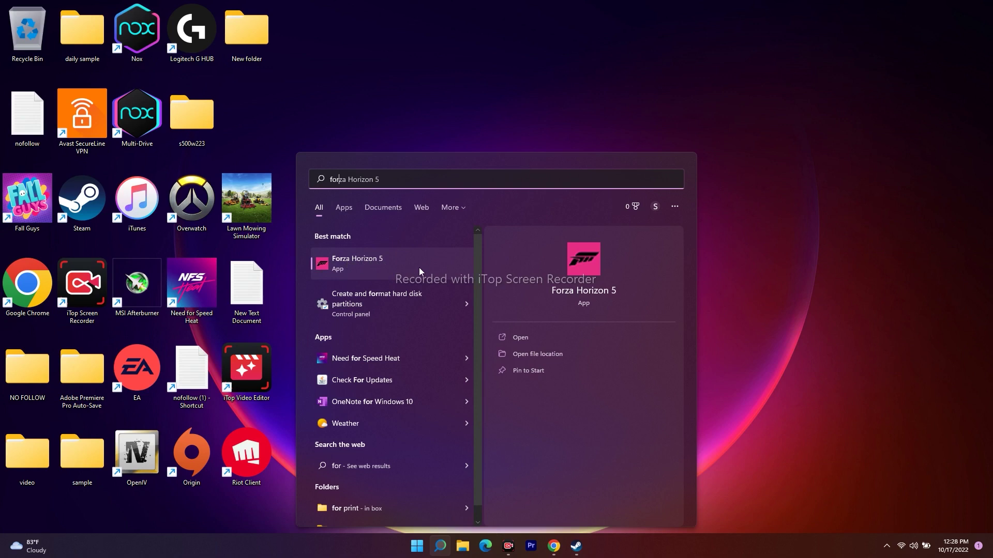
right_click(363, 264)
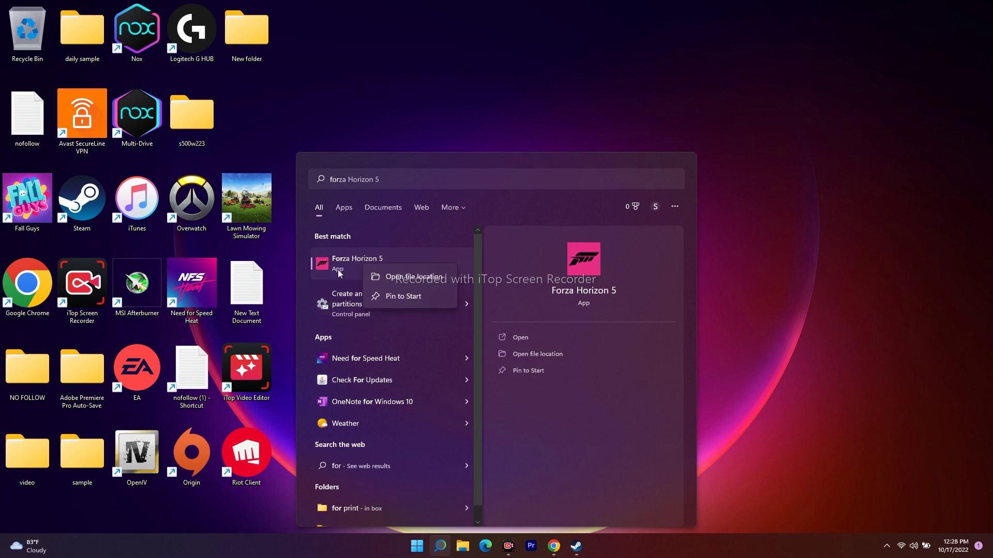
click(403, 278)
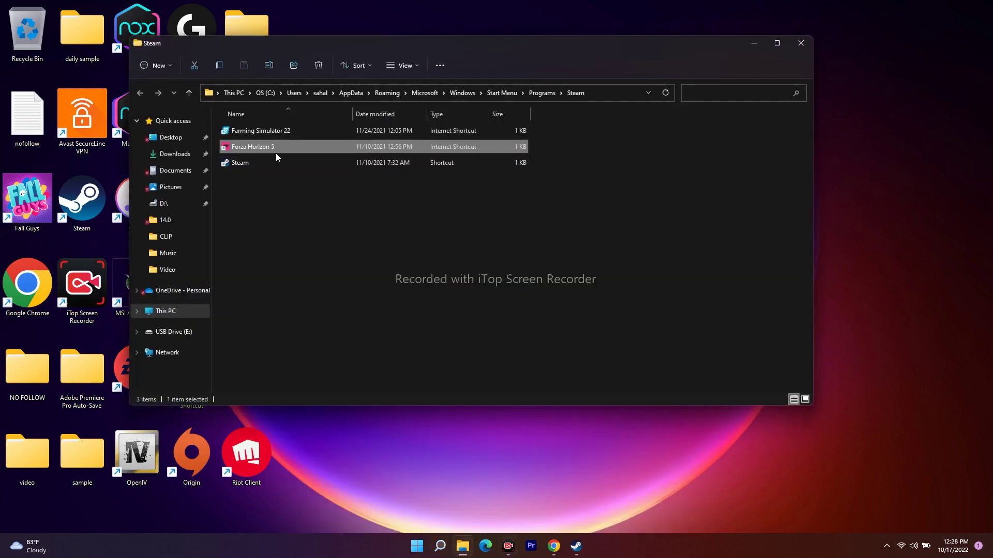
Step: Look through the Forza Horizon 5 shortcut's Details and Previous Versions property tabs, then close them
right_click(273, 147)
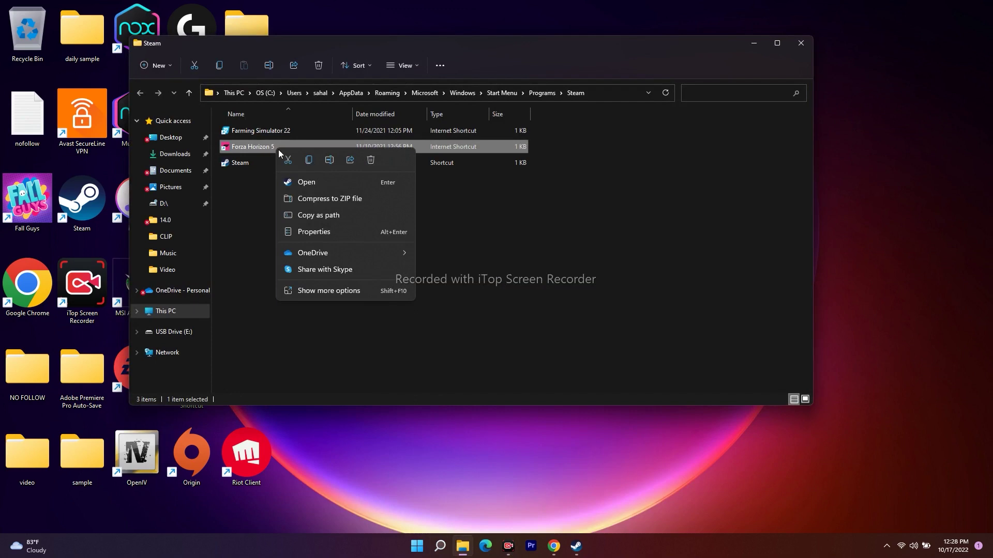
click(328, 290)
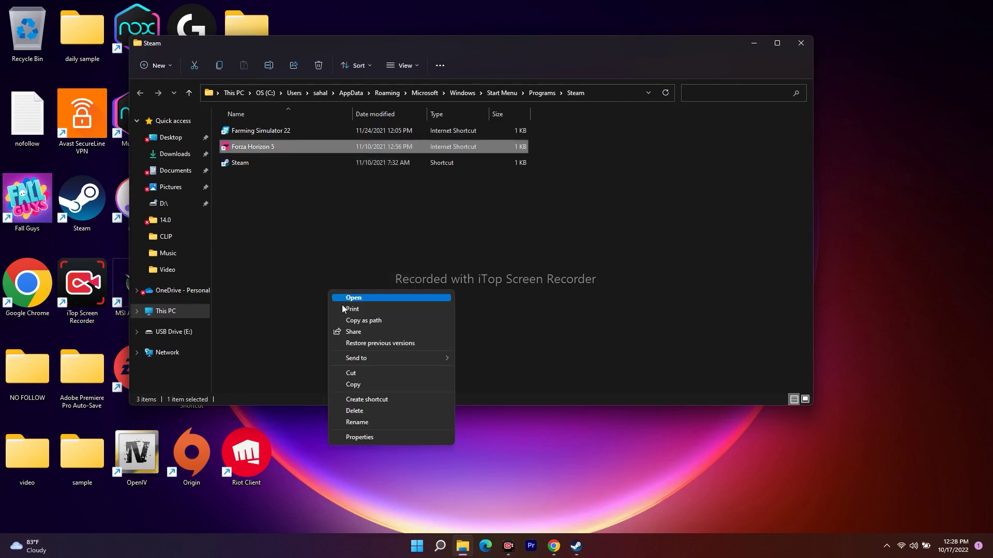
click(378, 439)
click(326, 173)
click(389, 174)
click(428, 171)
click(456, 155)
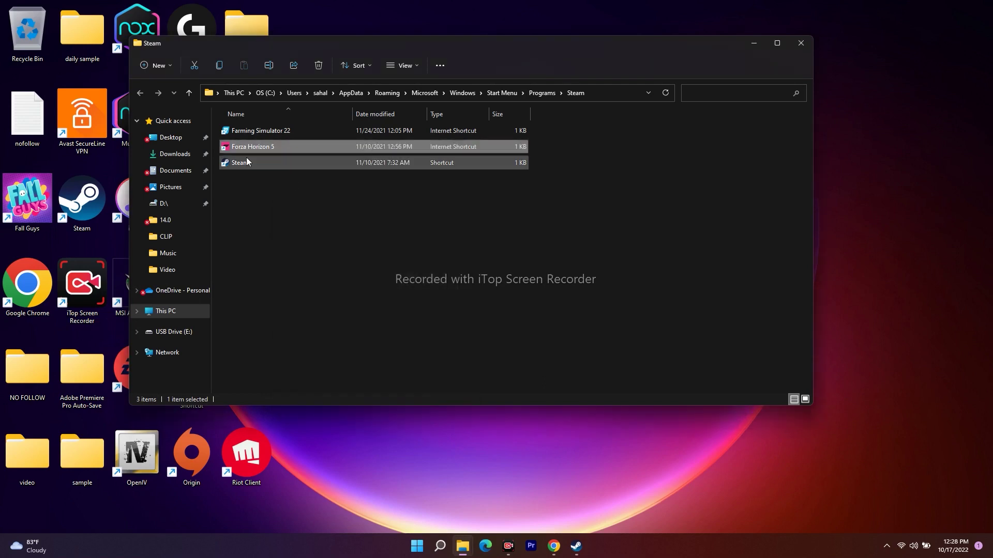
Step: Dismiss the shortcut's menu and close the Steam Start Menu folder window
right_click(294, 148)
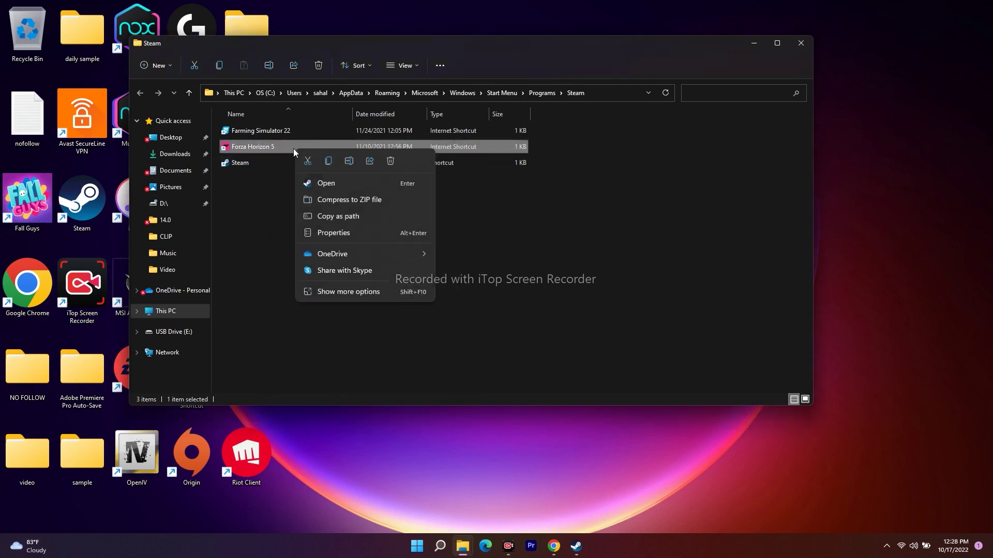
click(571, 235)
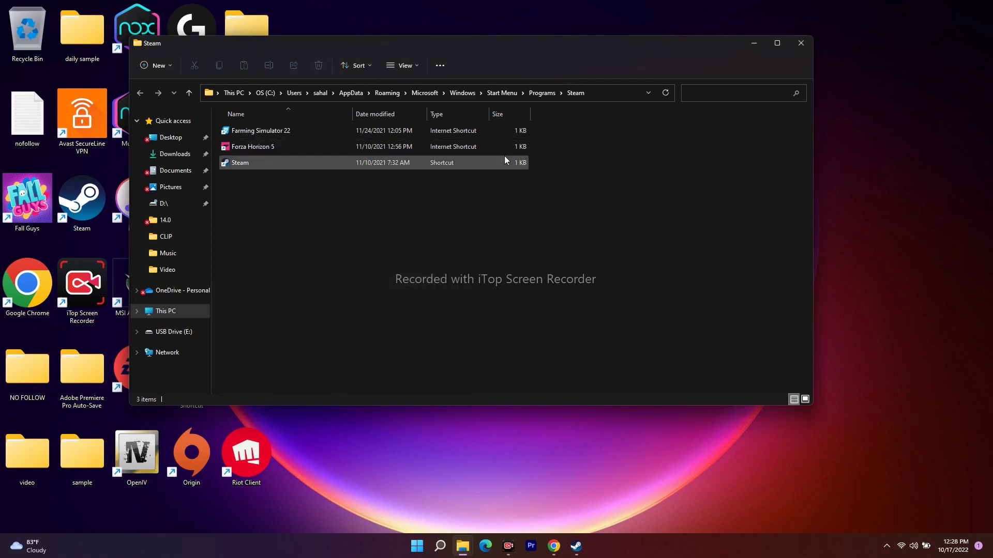
click(803, 46)
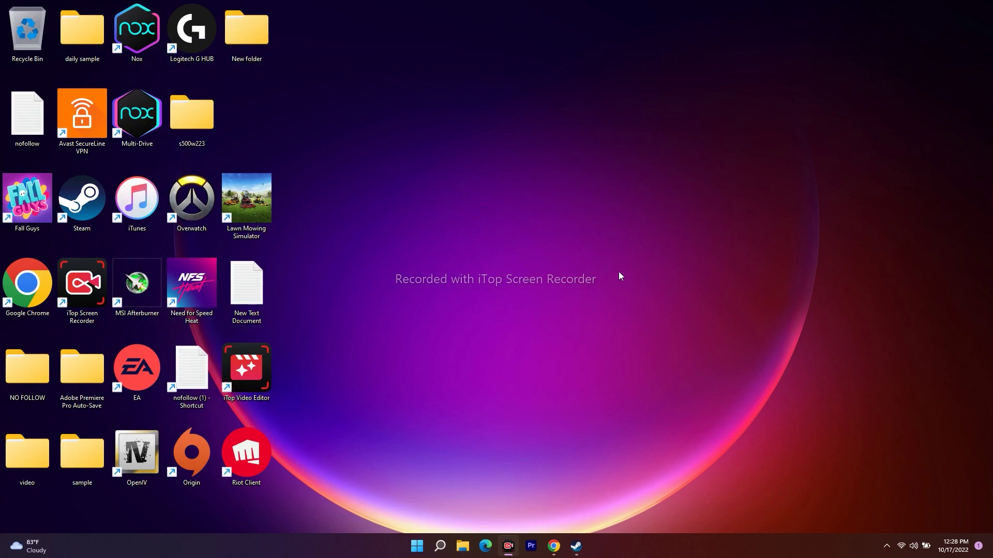
click(440, 546)
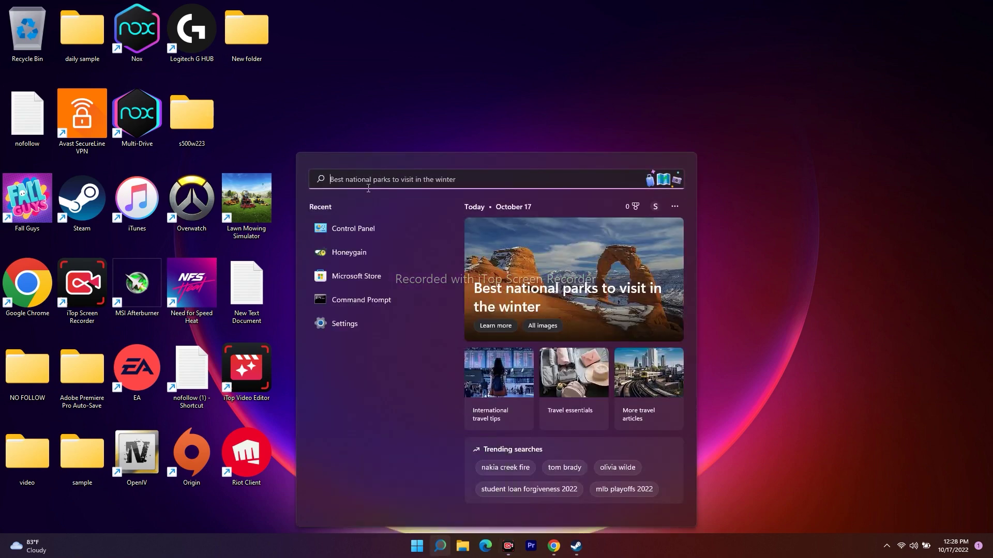
text(graphi)
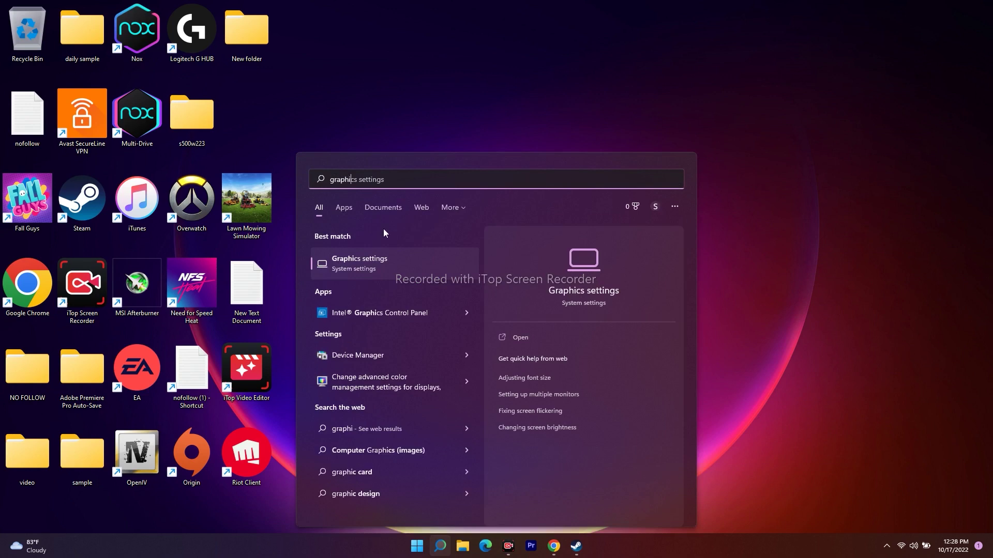
click(384, 265)
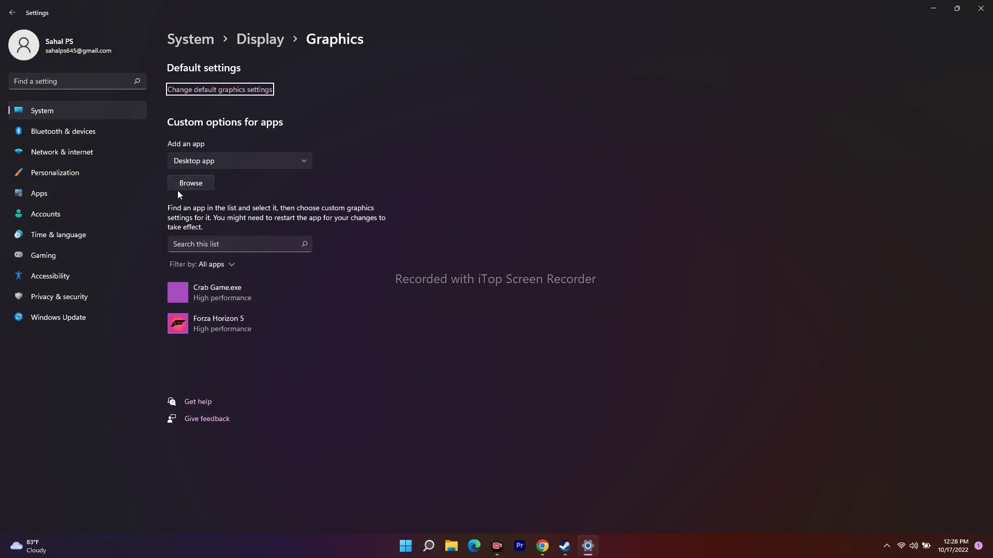
click(196, 185)
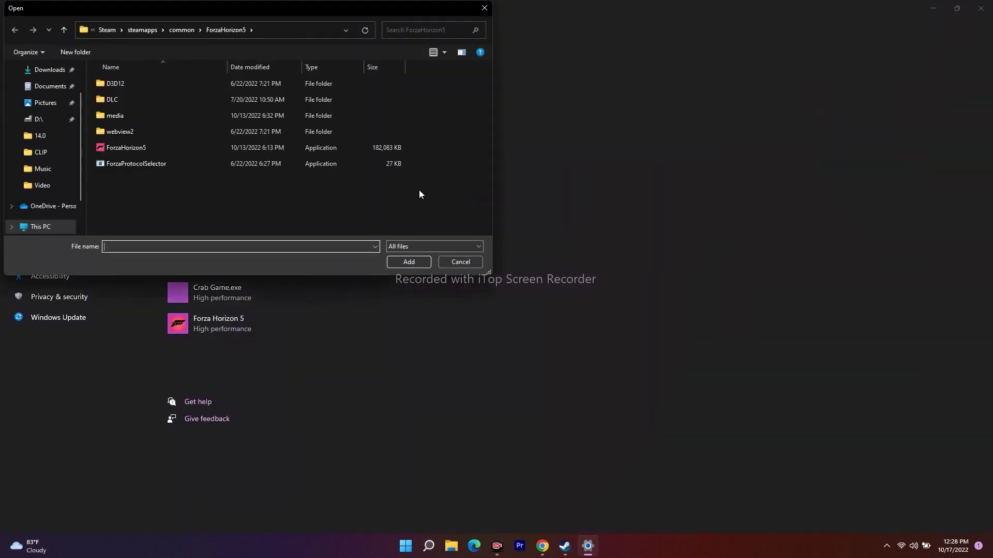
click(484, 7)
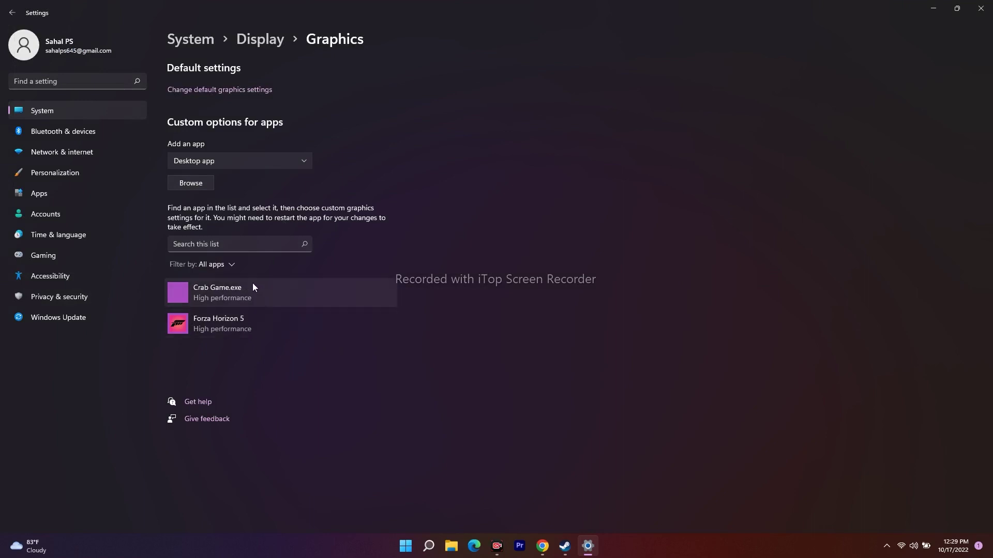
click(273, 320)
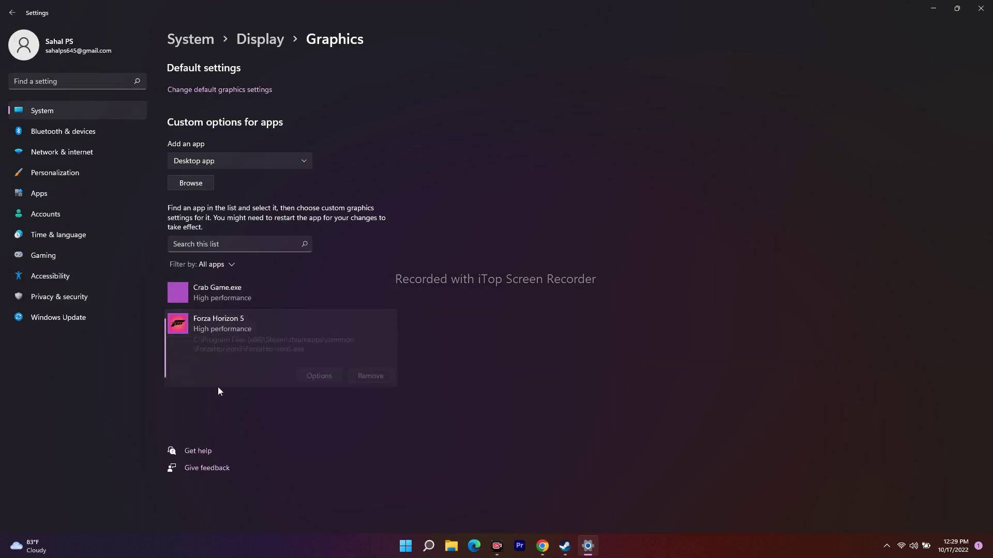
click(323, 376)
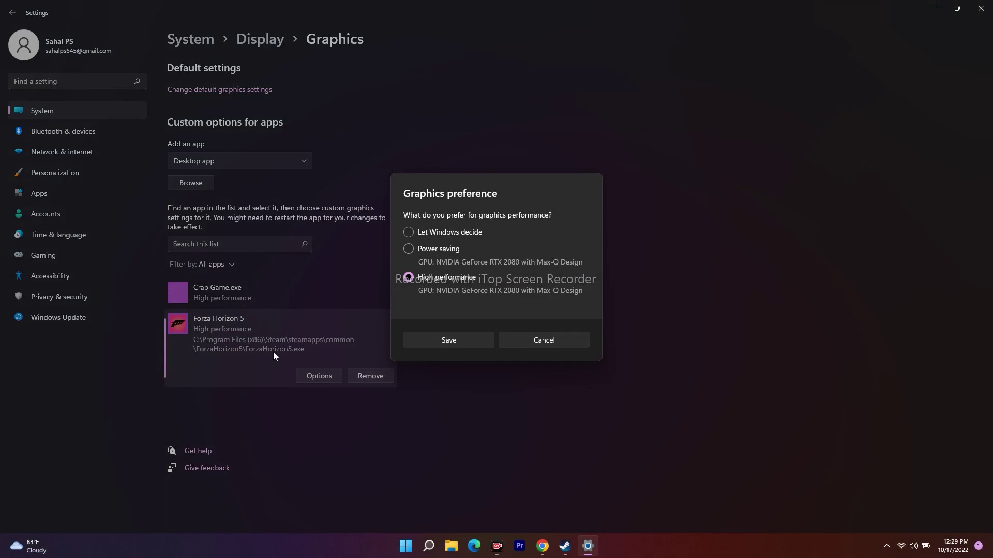
click(521, 343)
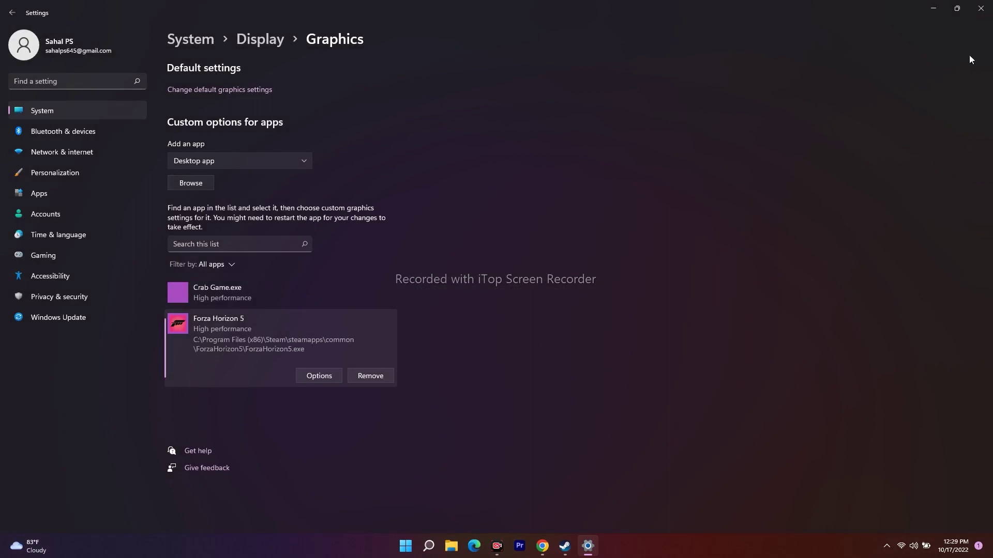
click(980, 8)
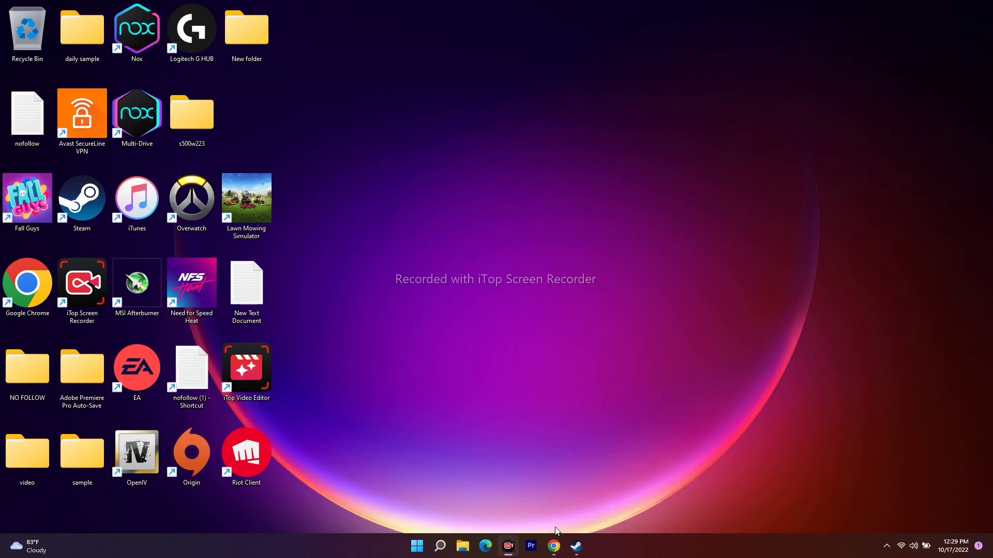
click(553, 546)
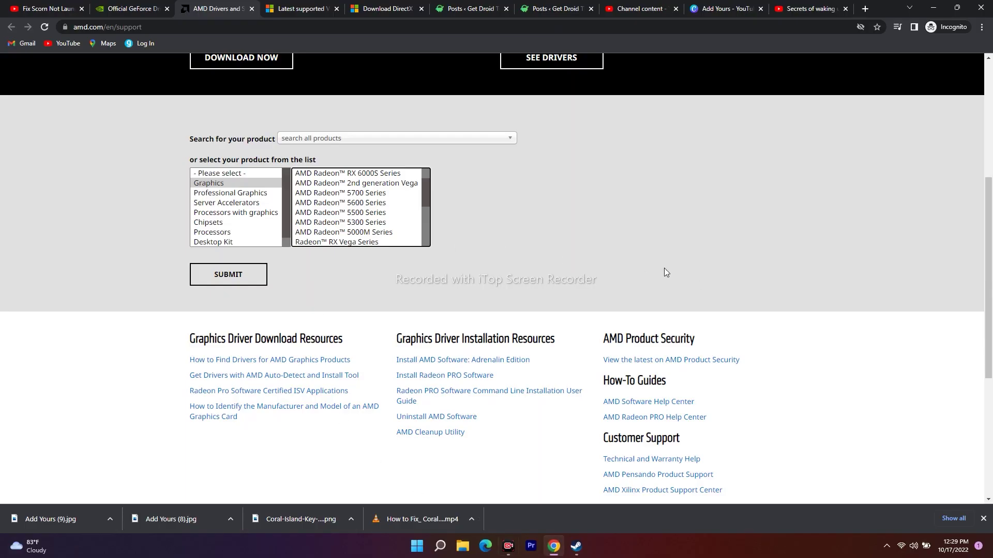
Step: Download the x64 Visual C++ Redistributable and mark the X86 and X64 rows
click(300, 7)
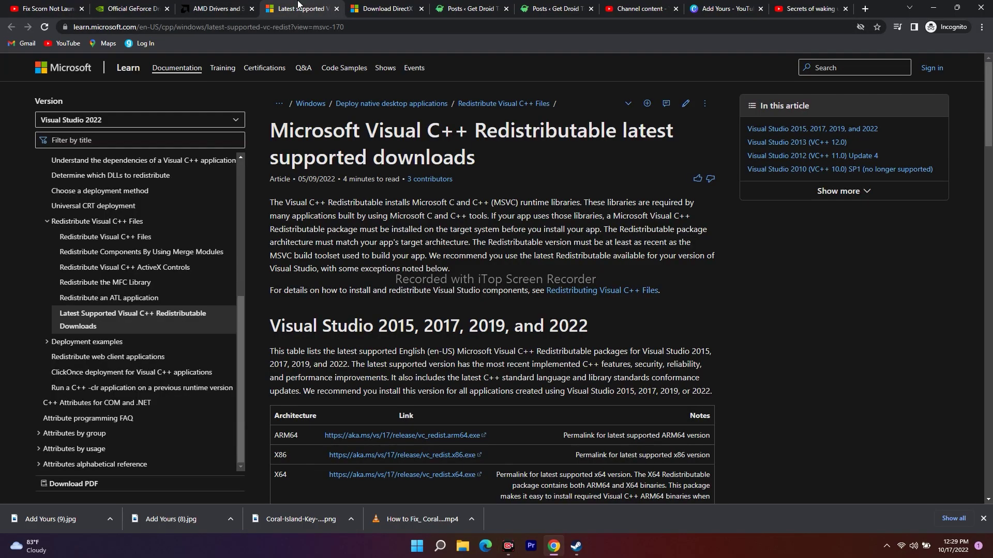
drag(272, 131, 579, 161)
click(532, 160)
scroll(701, 219, down, 1)
scroll(701, 220, down, 2)
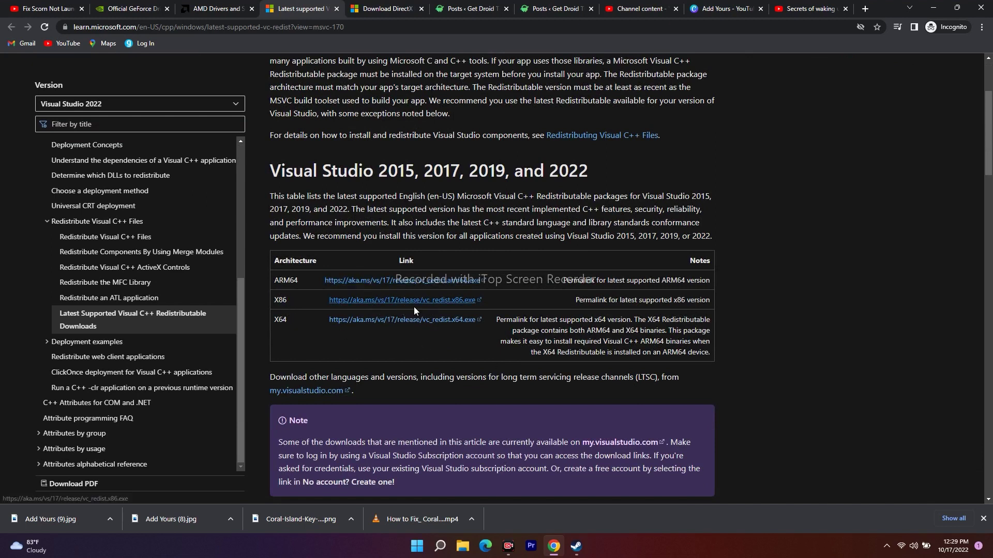
click(405, 321)
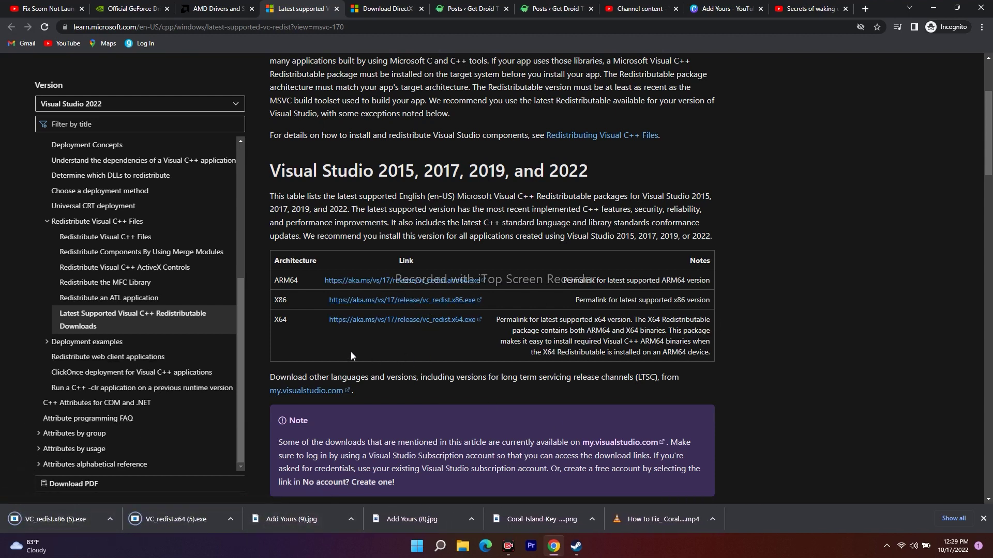
double_click(289, 301)
double_click(293, 318)
click(287, 256)
Step: Scroll through the DirectX End-User Runtime Web Installer page, then bring Steam forward
click(384, 8)
scroll(864, 248, down, 5)
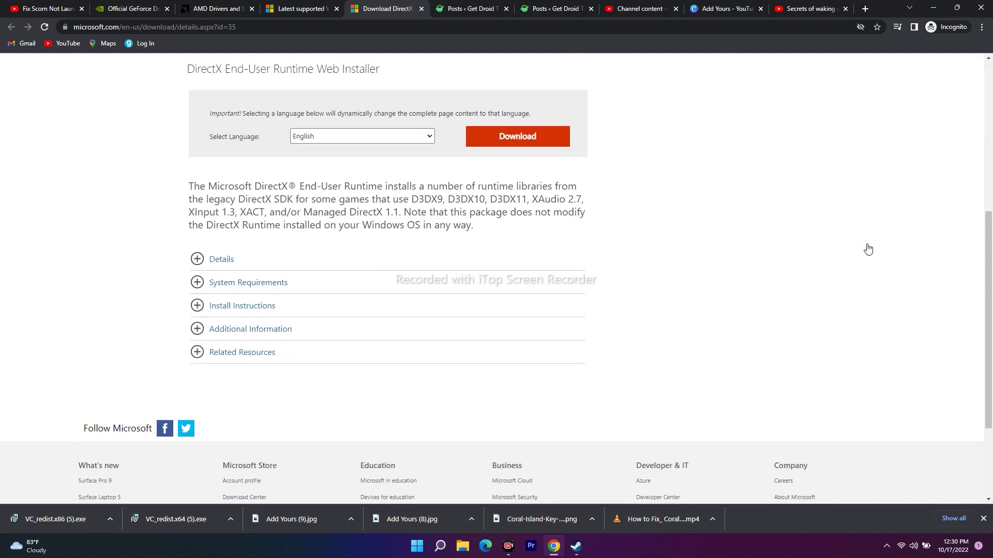
scroll(473, 238, up, 1)
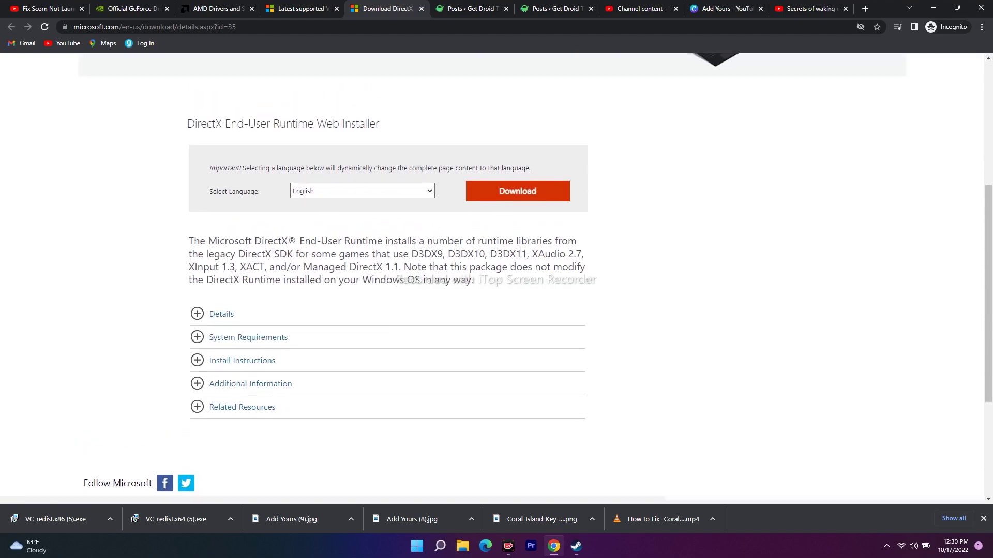
scroll(341, 188, up, 5)
scroll(729, 254, down, 3)
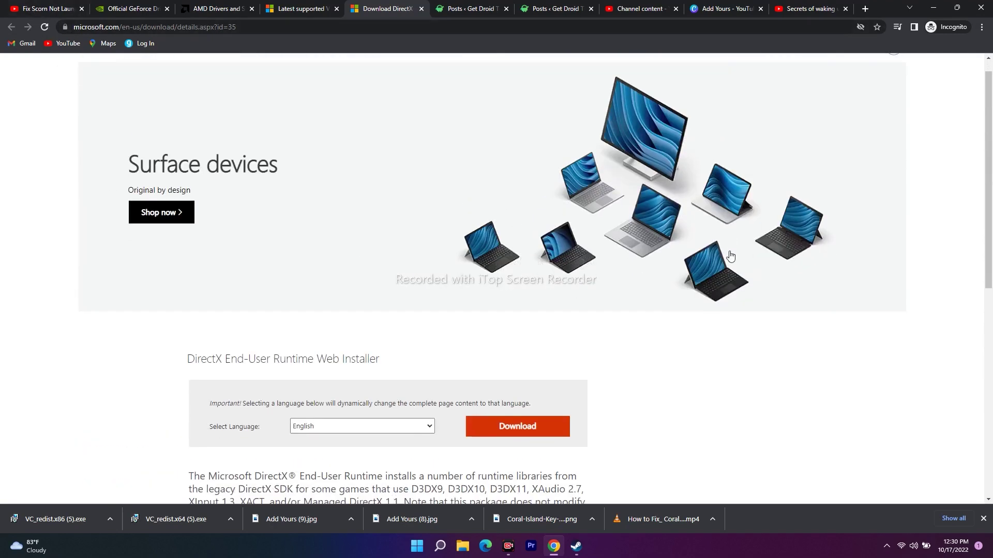
scroll(756, 339, up, 3)
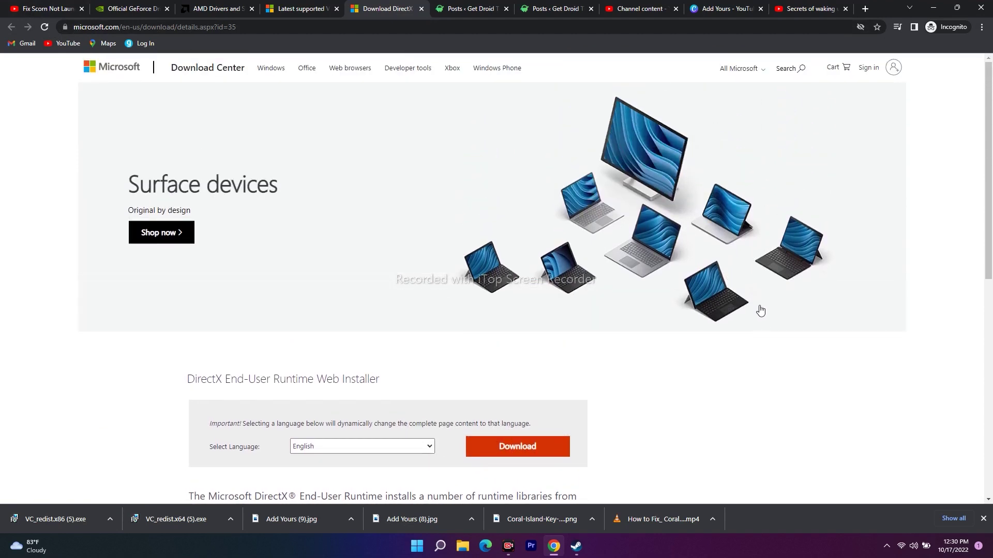
scroll(761, 311, down, 2)
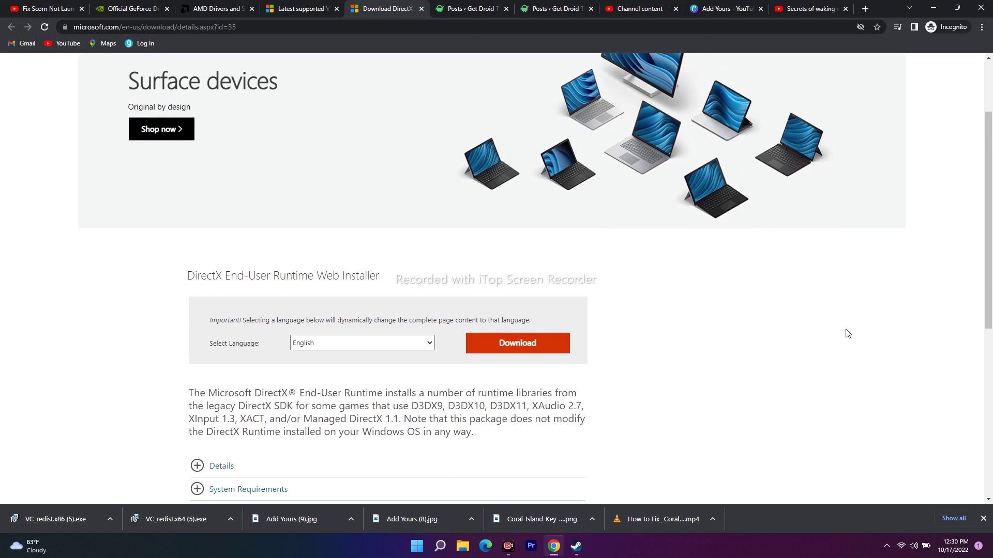
click(576, 546)
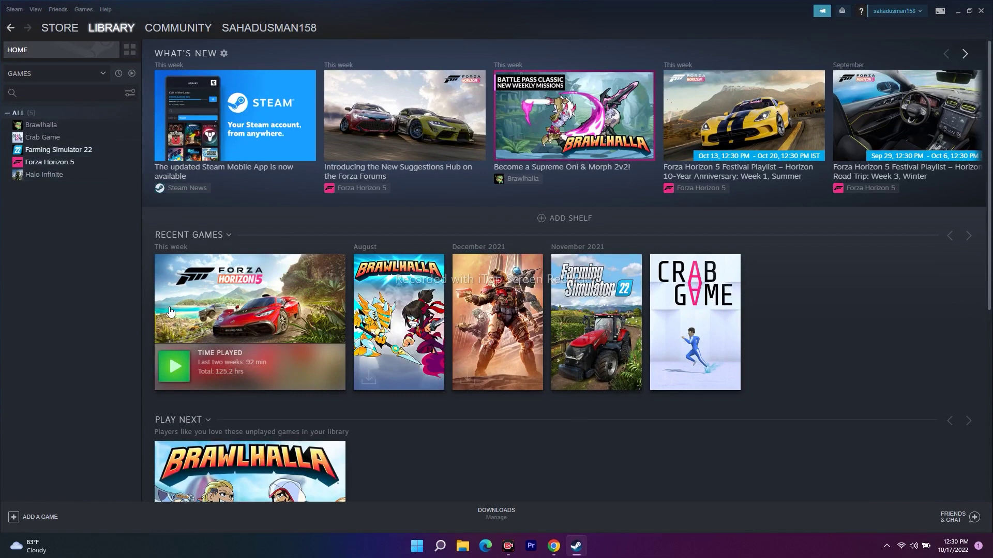
Step: Open and close the properties of Forza Horizon 5 and Farming Simulator 22, then minimize Steam
right_click(70, 165)
click(89, 225)
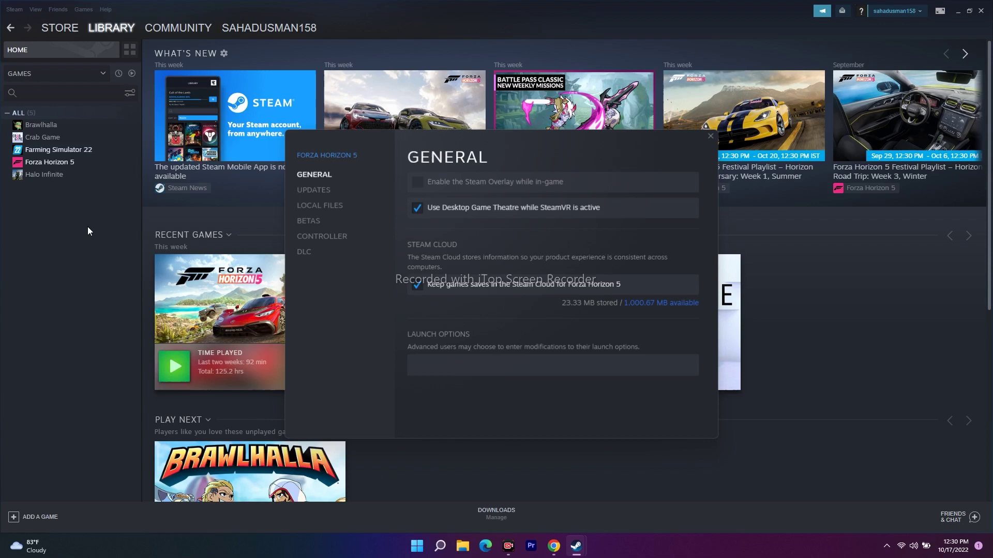
click(710, 136)
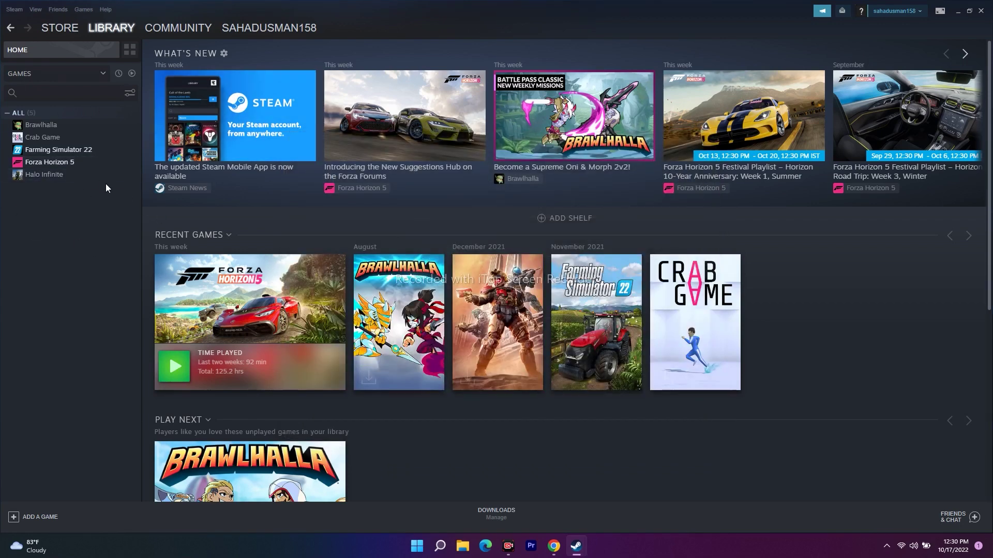
right_click(78, 150)
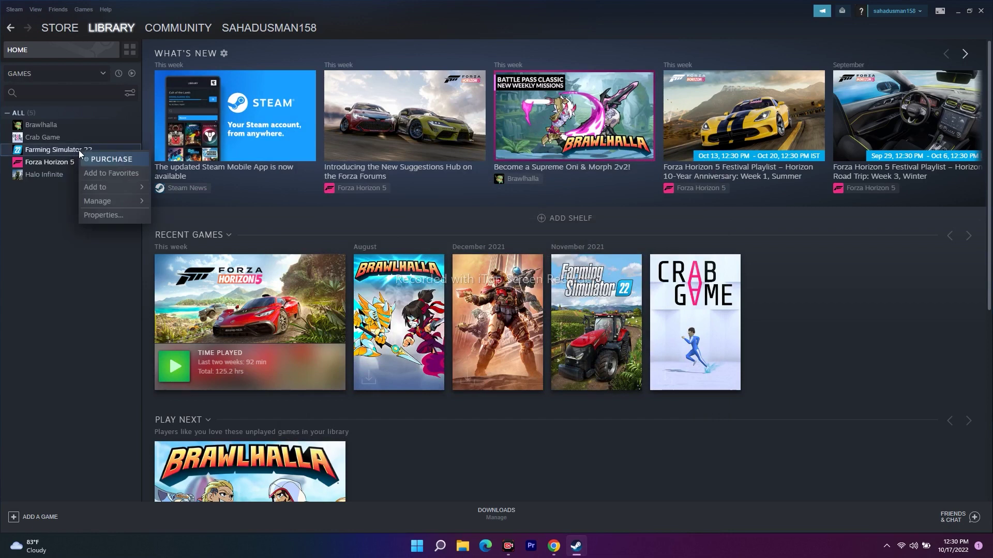
click(94, 213)
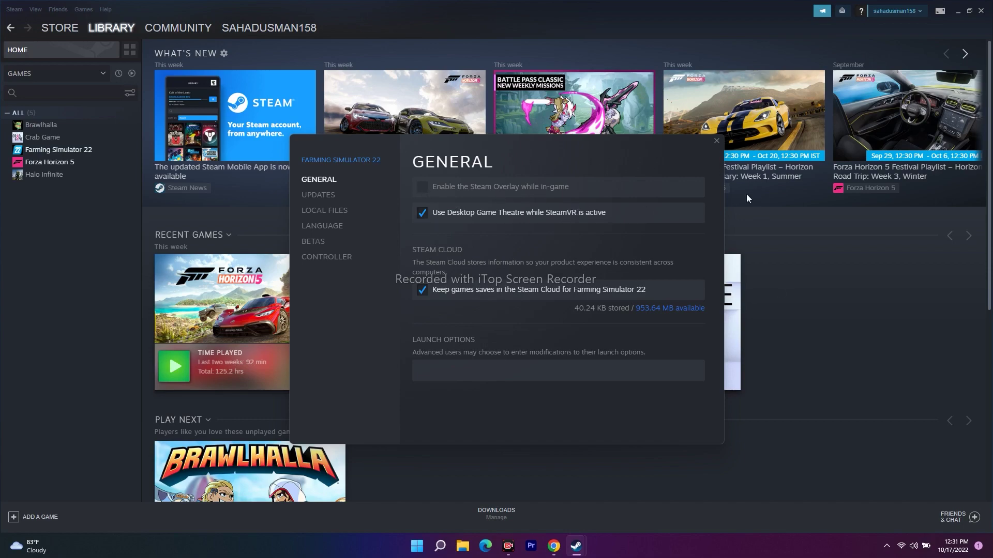
click(716, 141)
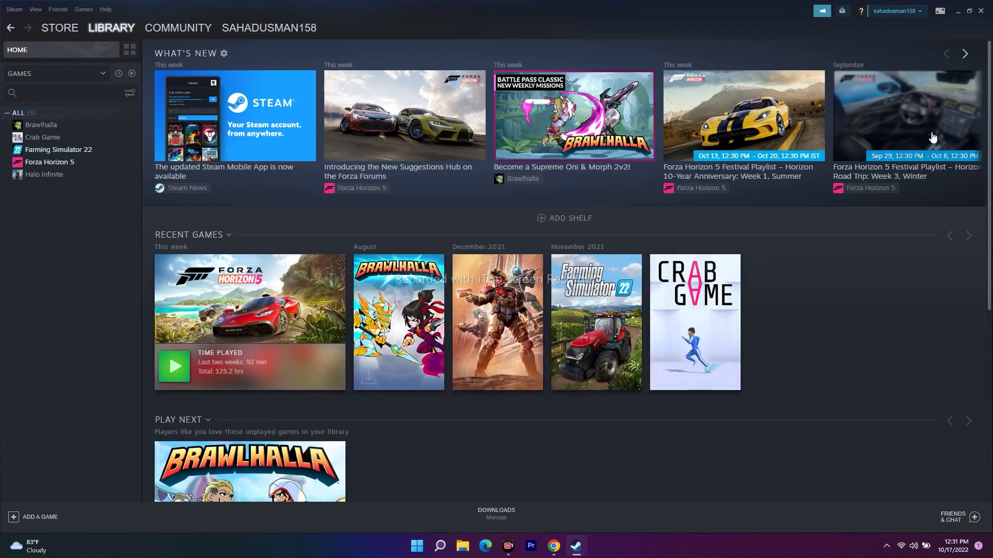
click(957, 11)
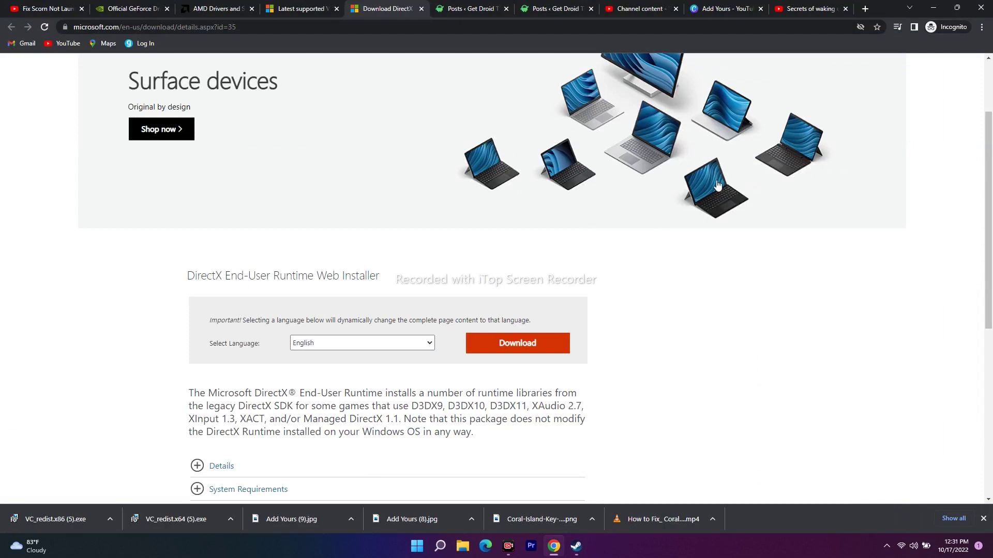
Step: Minimize Chrome and switch the desktop to the next wallpaper
click(937, 9)
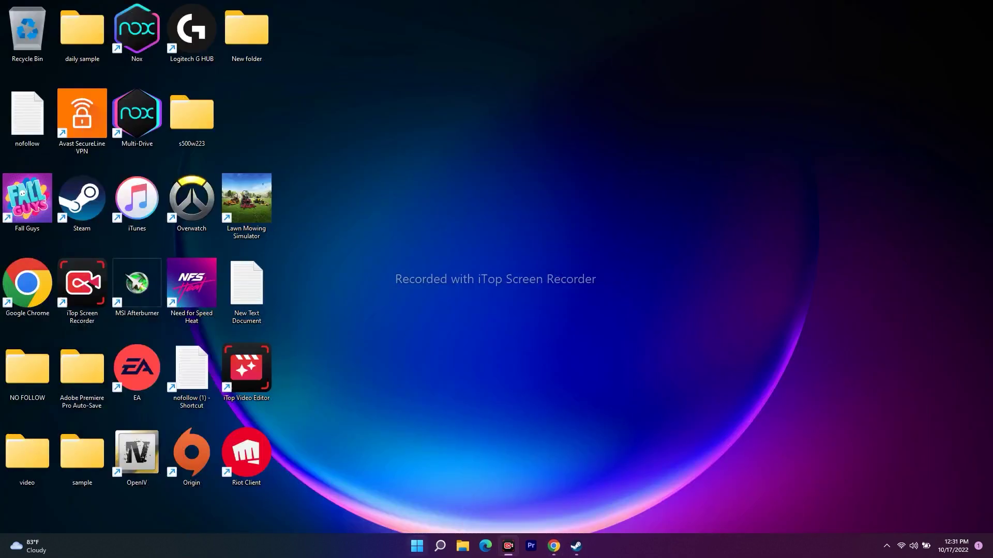
right_click(626, 359)
click(684, 383)
Step: Retry the failed update on Settings' Windows Update page, then minimize Settings
click(440, 546)
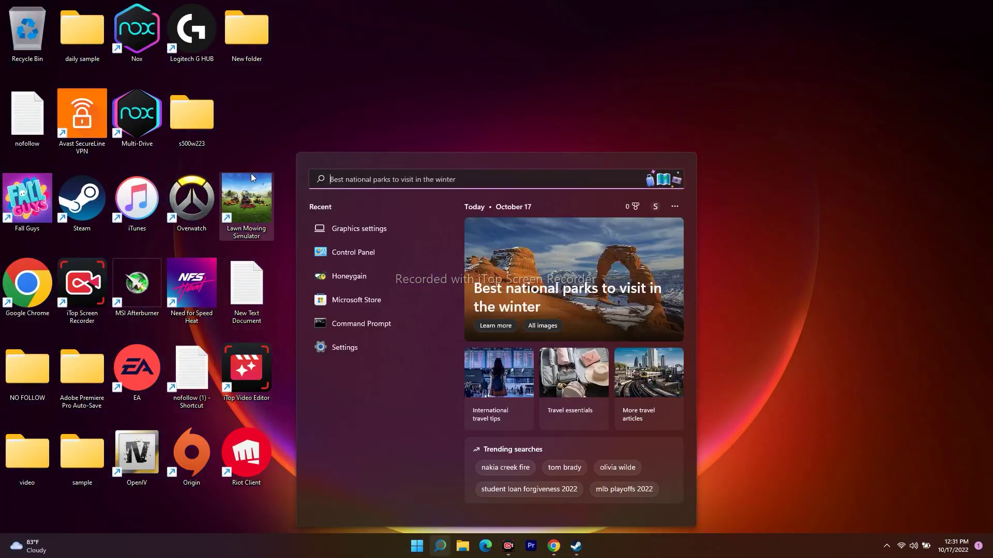
click(350, 349)
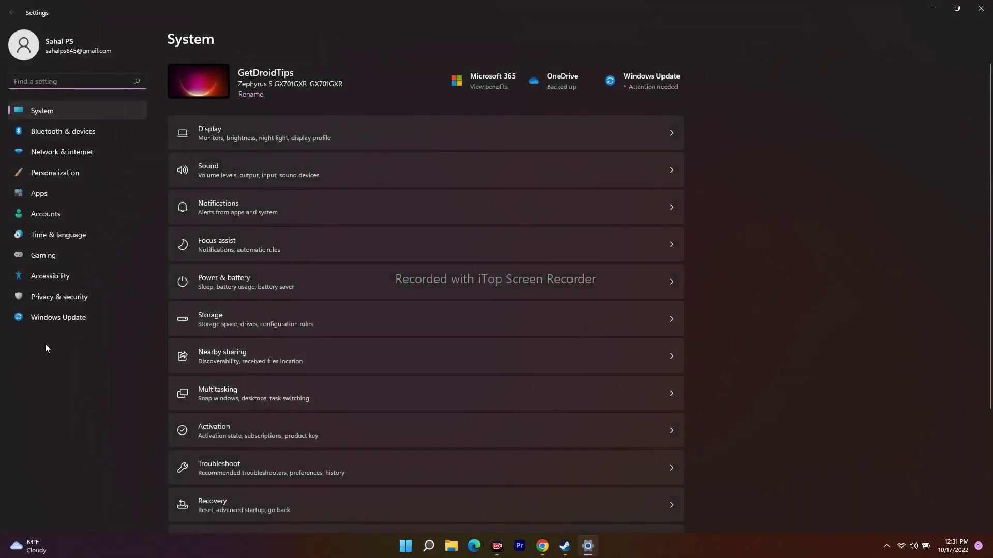
click(50, 317)
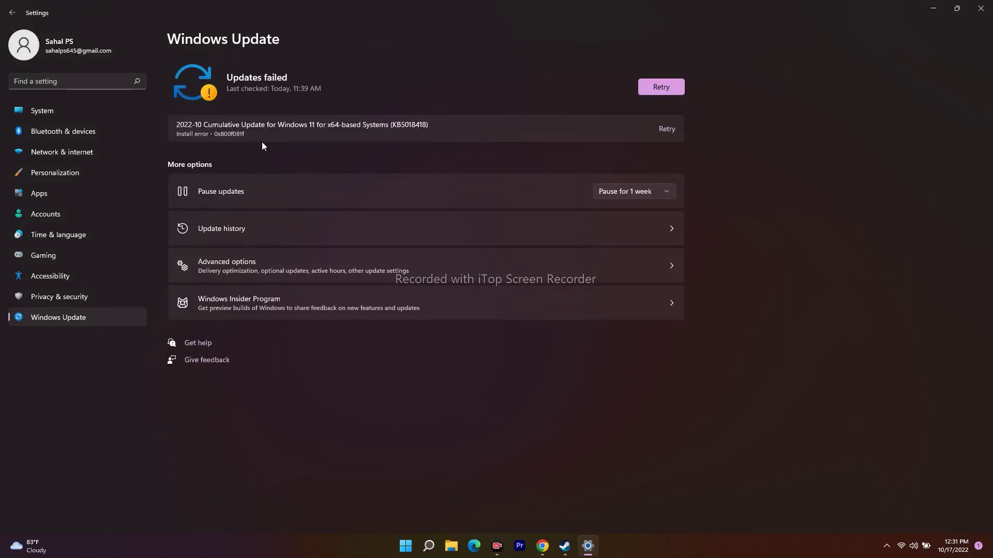
click(663, 87)
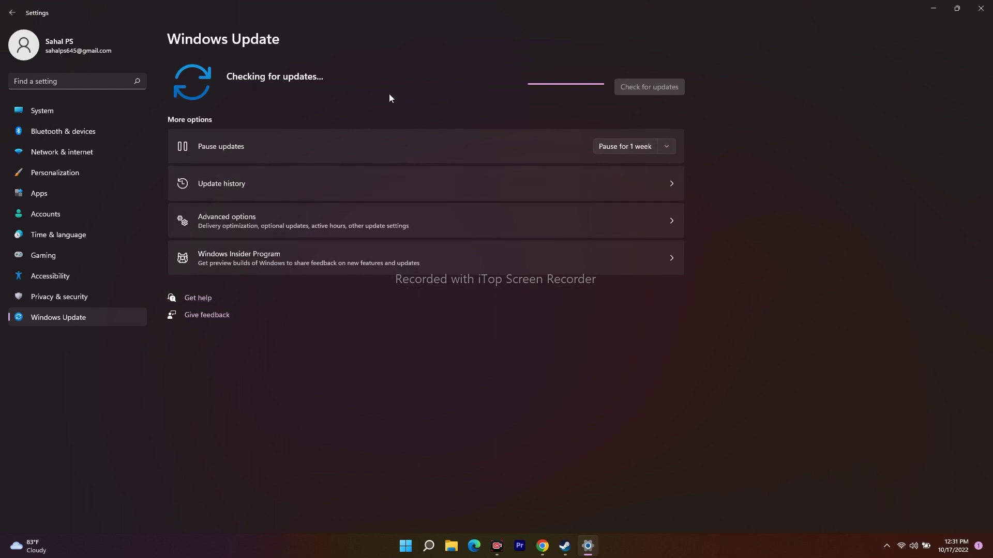
click(933, 11)
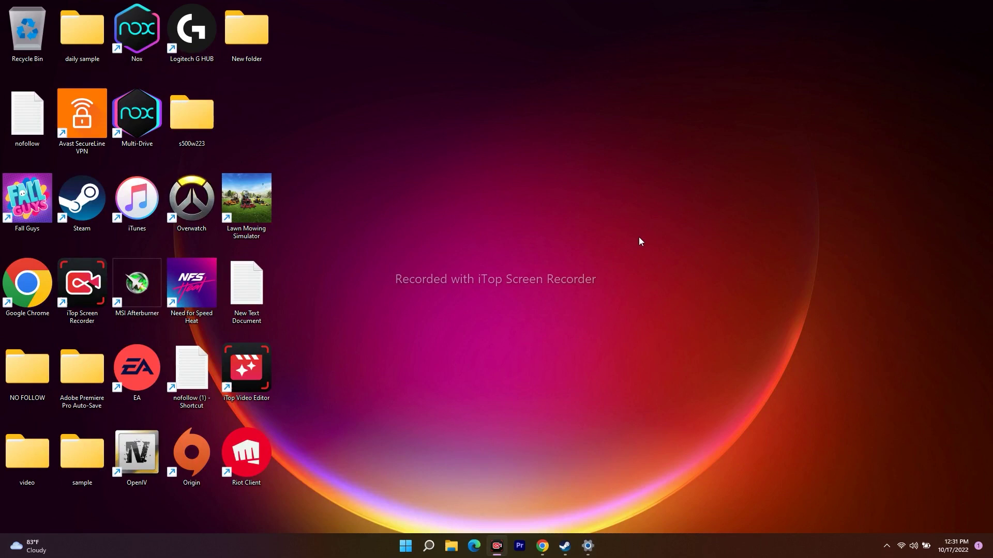
Step: Verify Forza Horizon 5's files from Local Files, then minimize Steam and move the progress window up
click(564, 546)
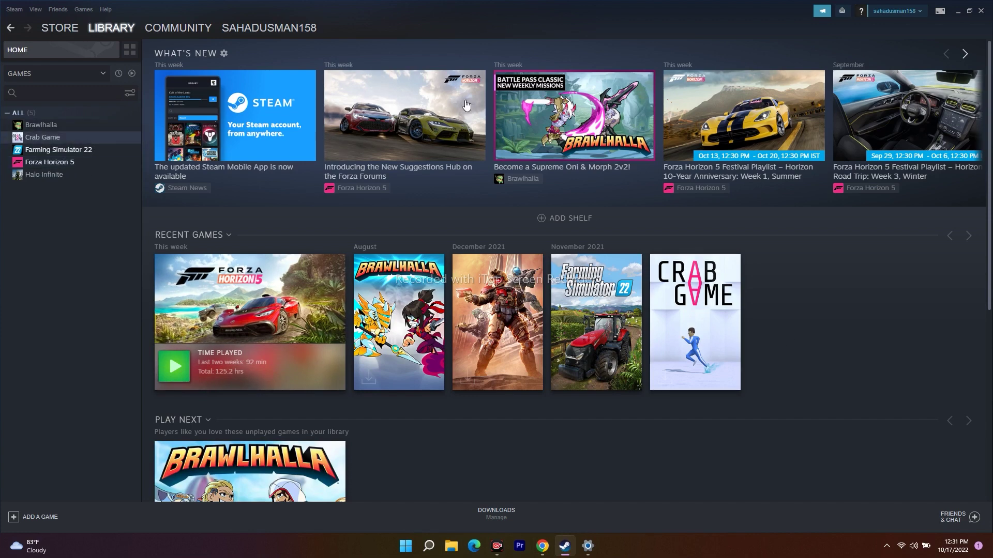
click(56, 164)
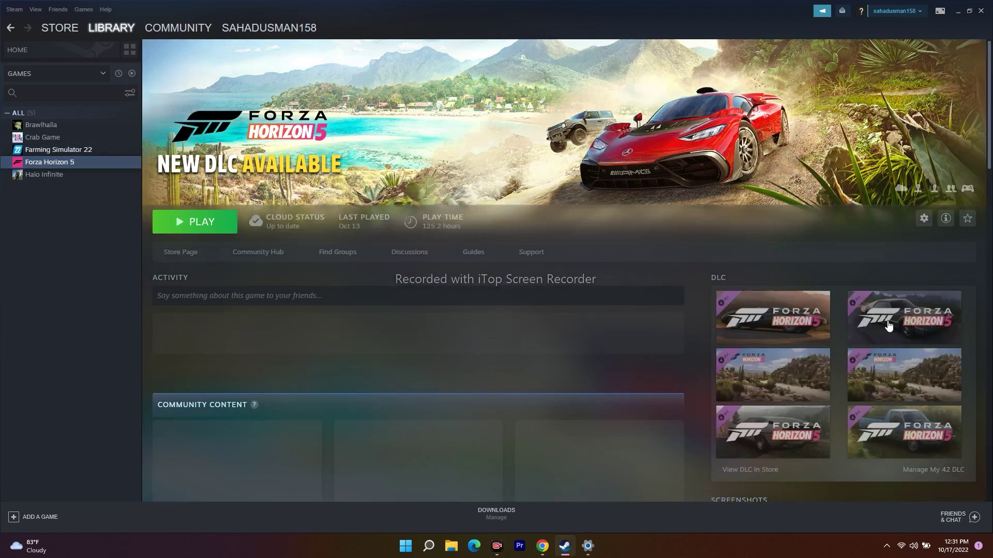
right_click(39, 165)
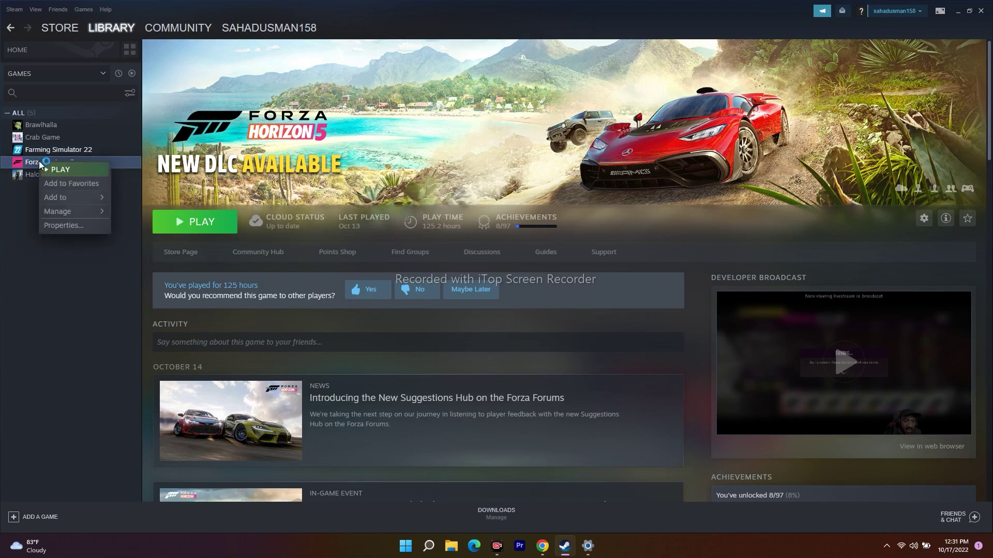
click(61, 226)
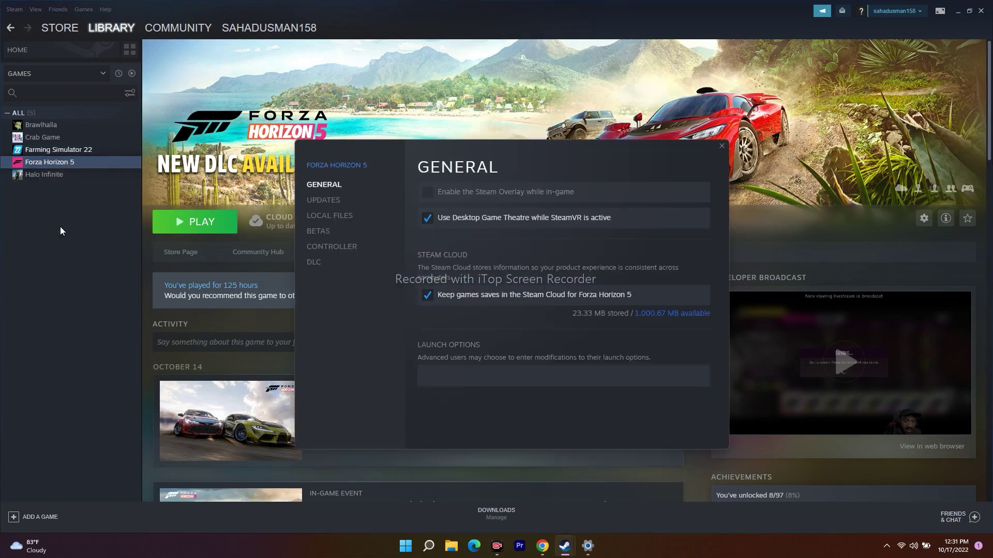
click(339, 216)
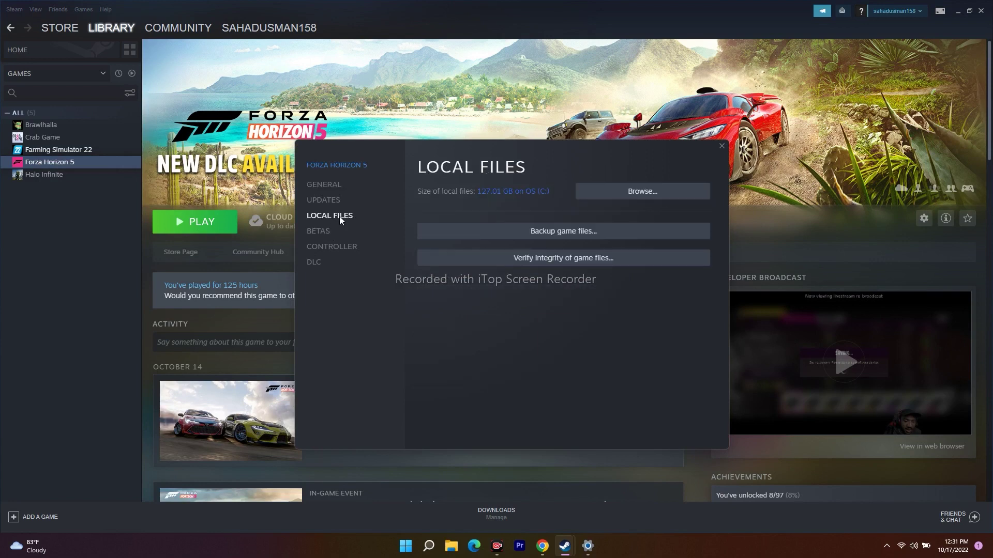
click(550, 258)
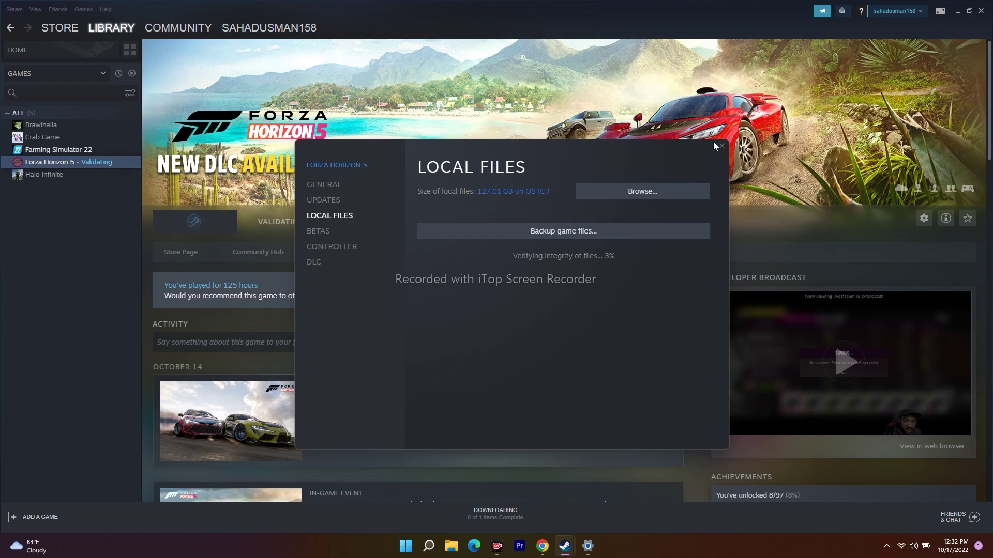
click(958, 11)
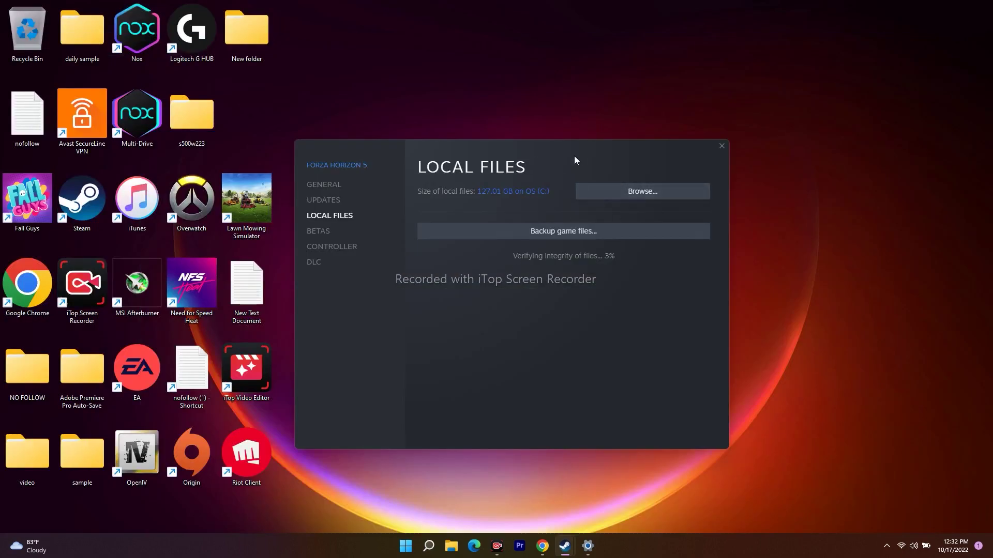
drag(574, 156, 632, 67)
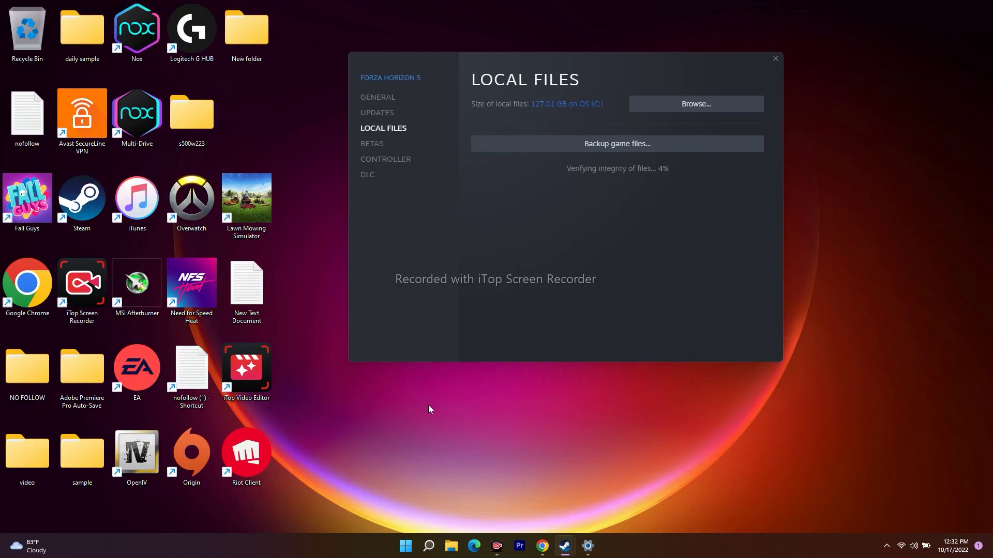
Step: Go to Time & language > Date & time in Settings to check automatic time and time zone
click(957, 547)
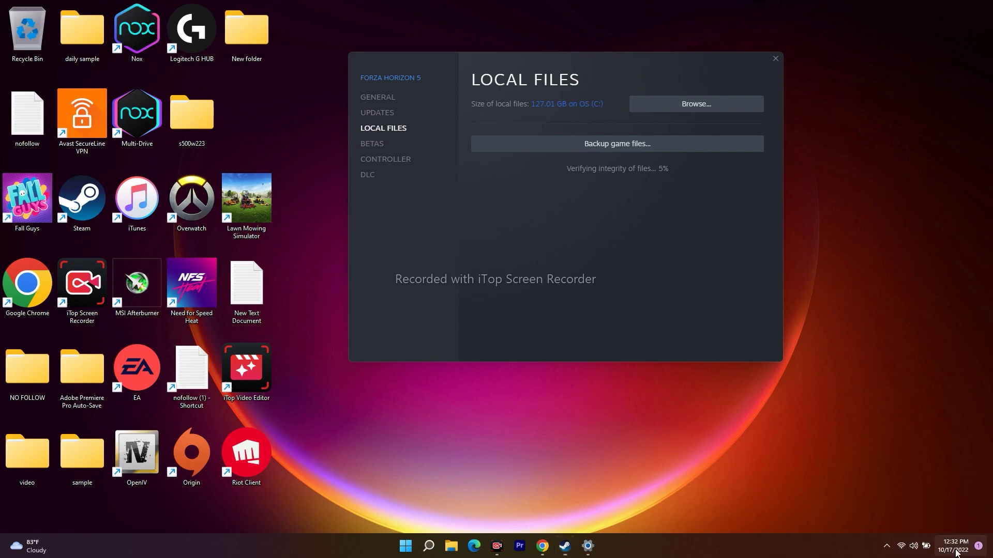
click(481, 430)
click(428, 547)
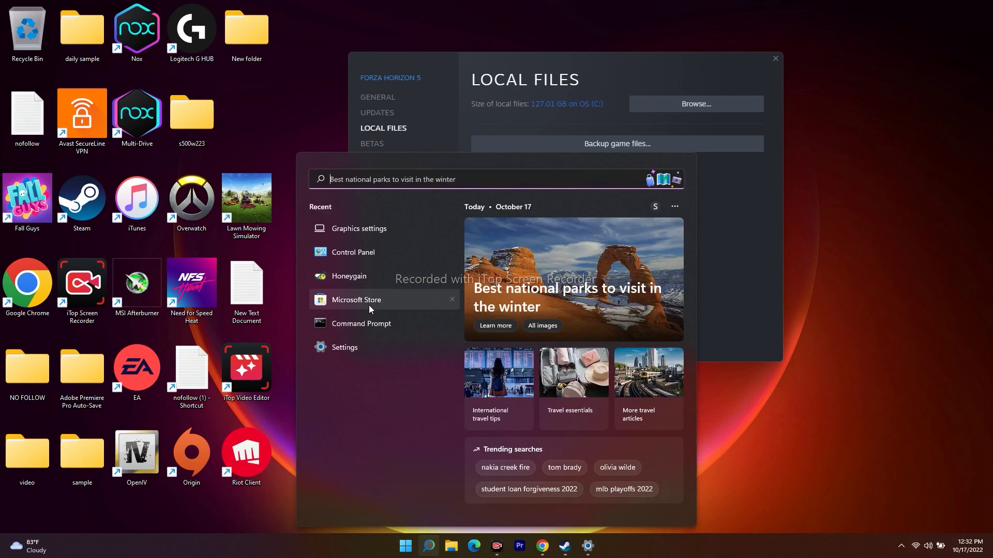
click(352, 350)
click(48, 115)
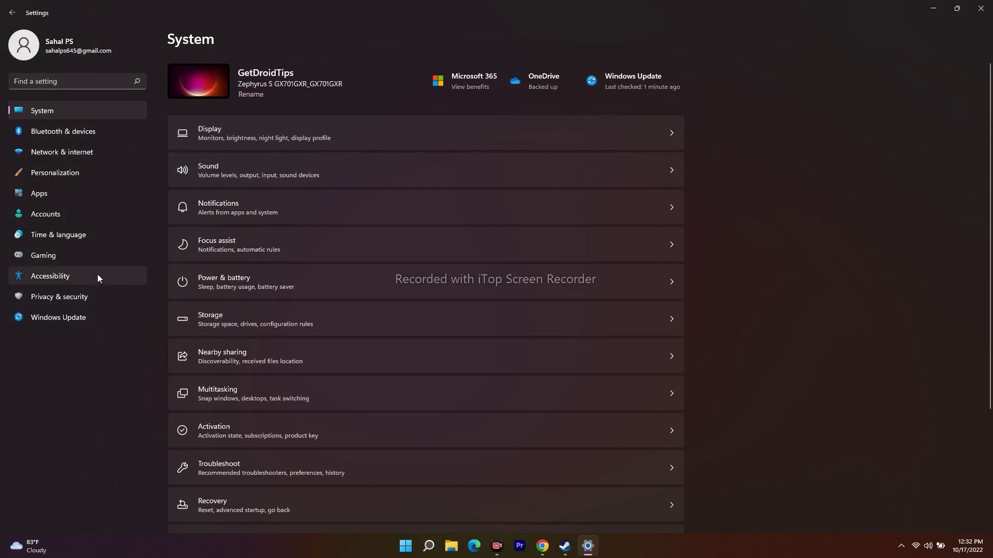
click(47, 233)
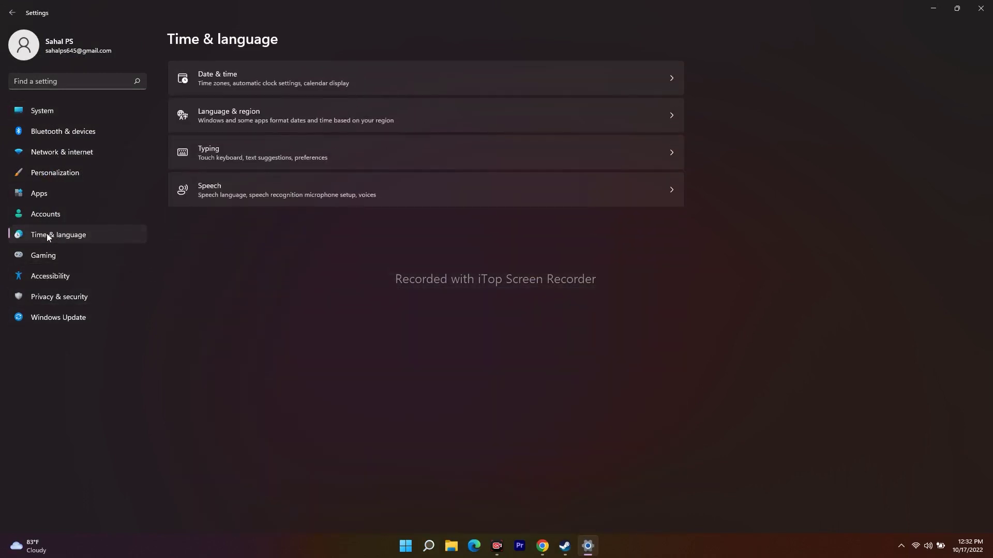
click(275, 74)
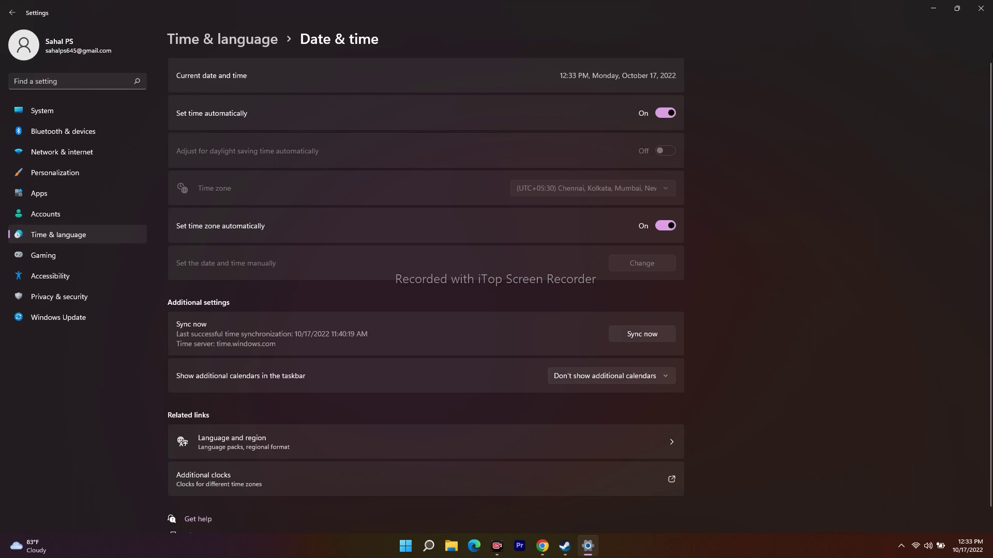
Step: Close Settings and the Steam verification window, then launch Microsoft Store
click(988, 6)
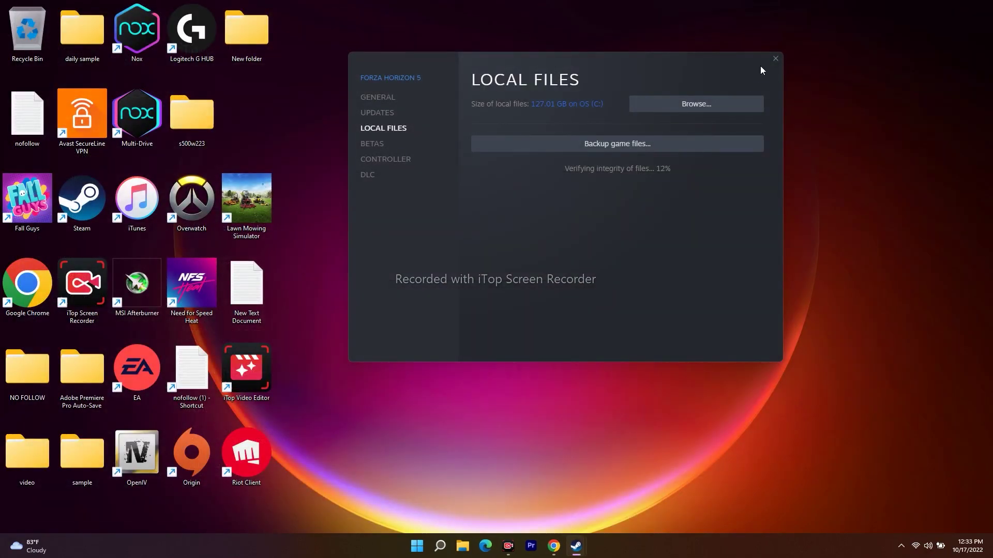
click(775, 58)
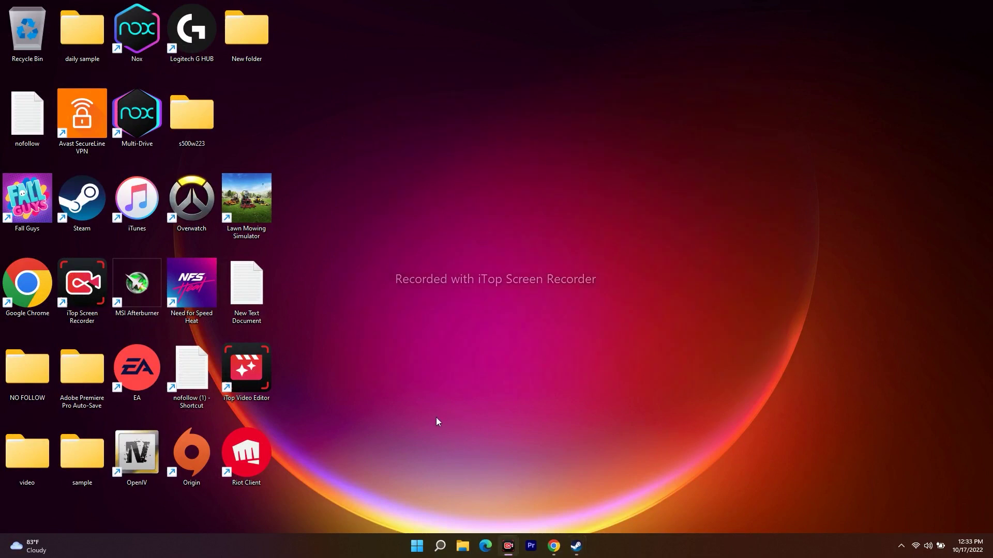
click(440, 546)
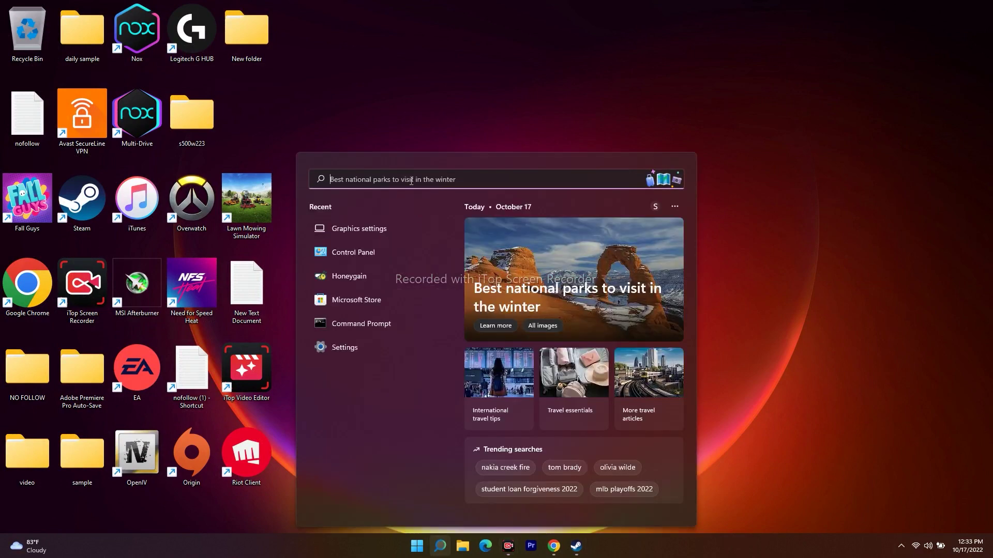
click(369, 299)
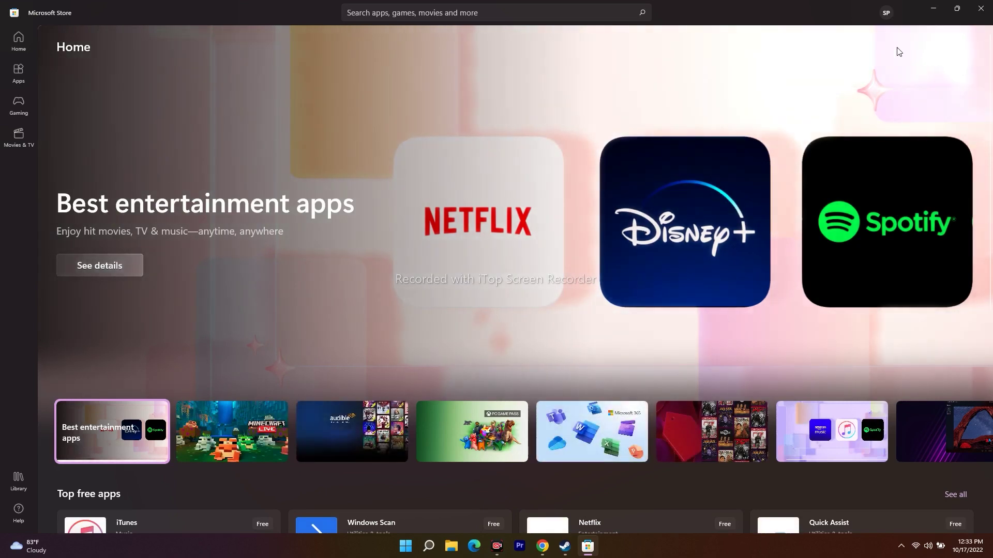
Step: Check the signed-in Store account from the profile avatar, then minimize the Store
click(886, 12)
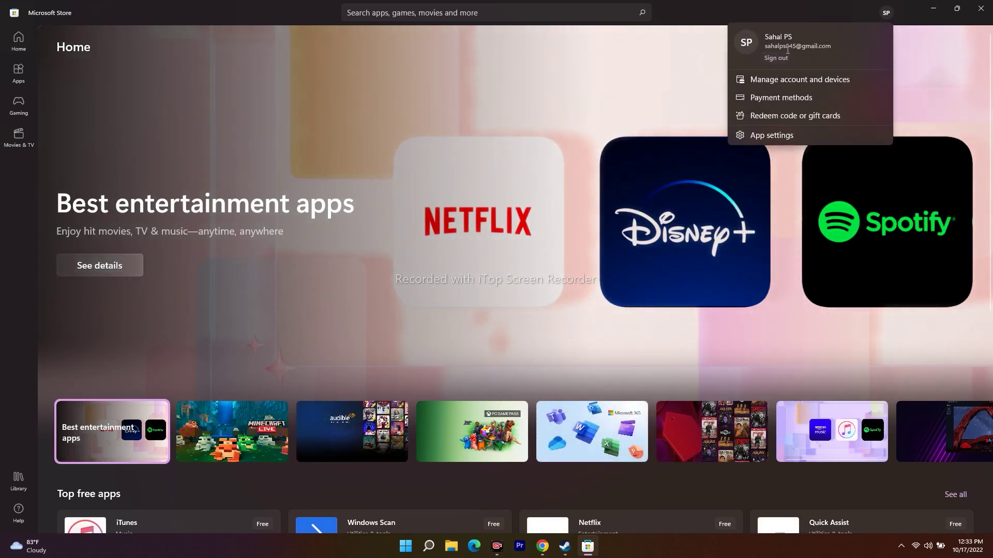
drag(781, 50, 848, 50)
click(809, 55)
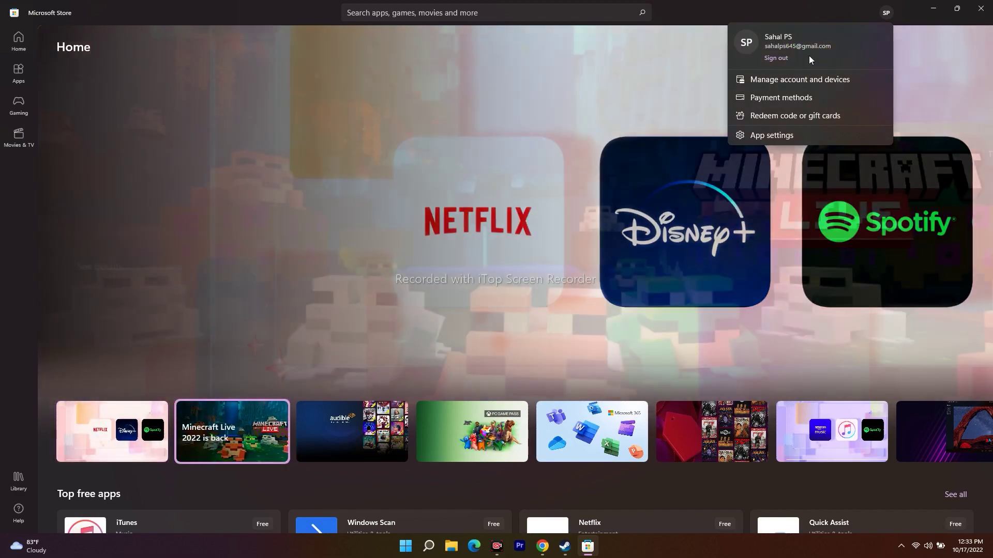
click(680, 59)
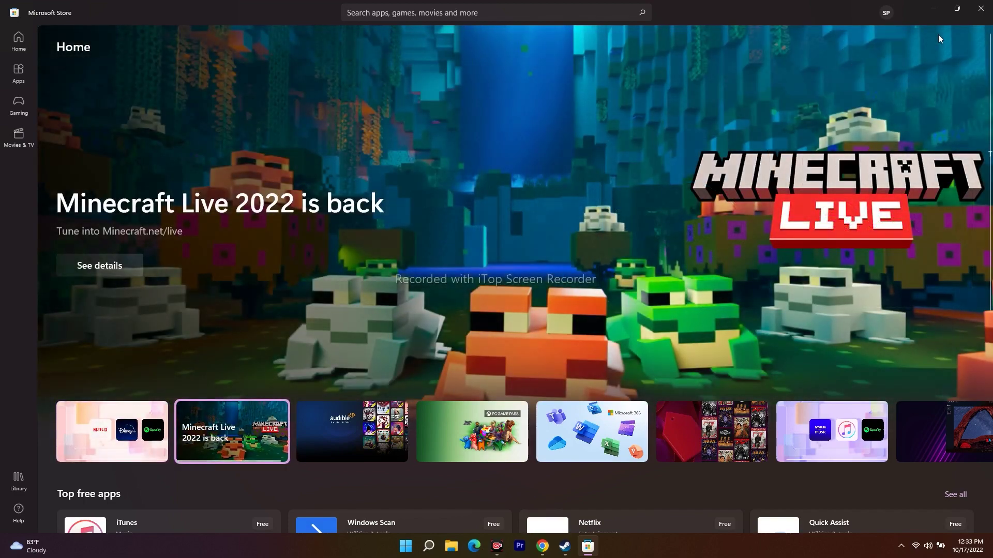
click(934, 8)
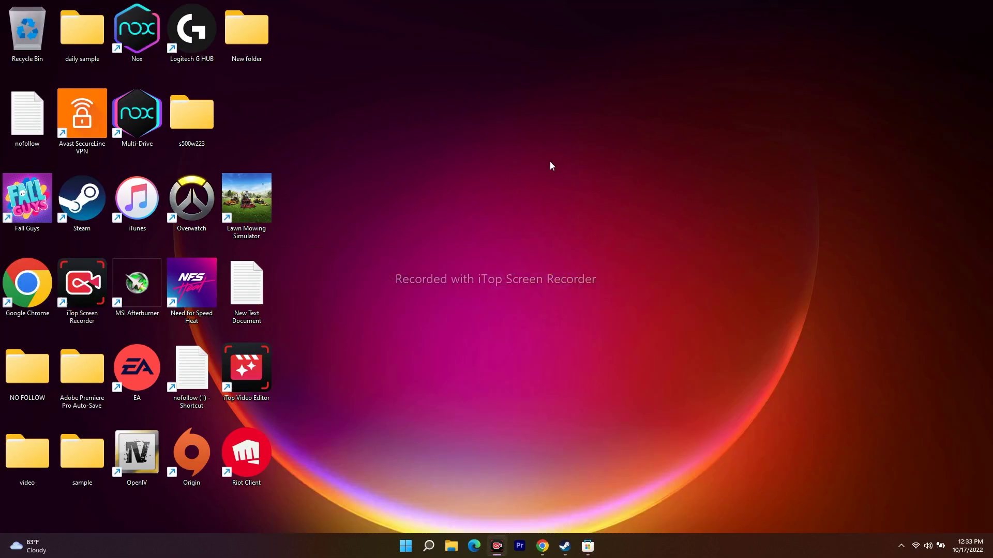